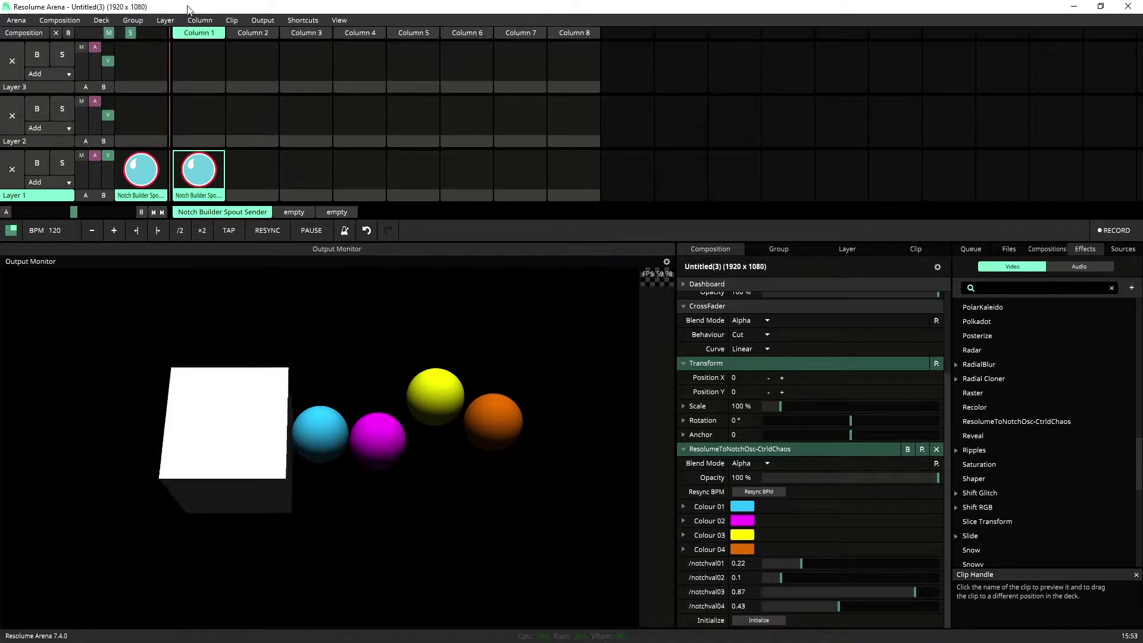
key("alt+Tab")
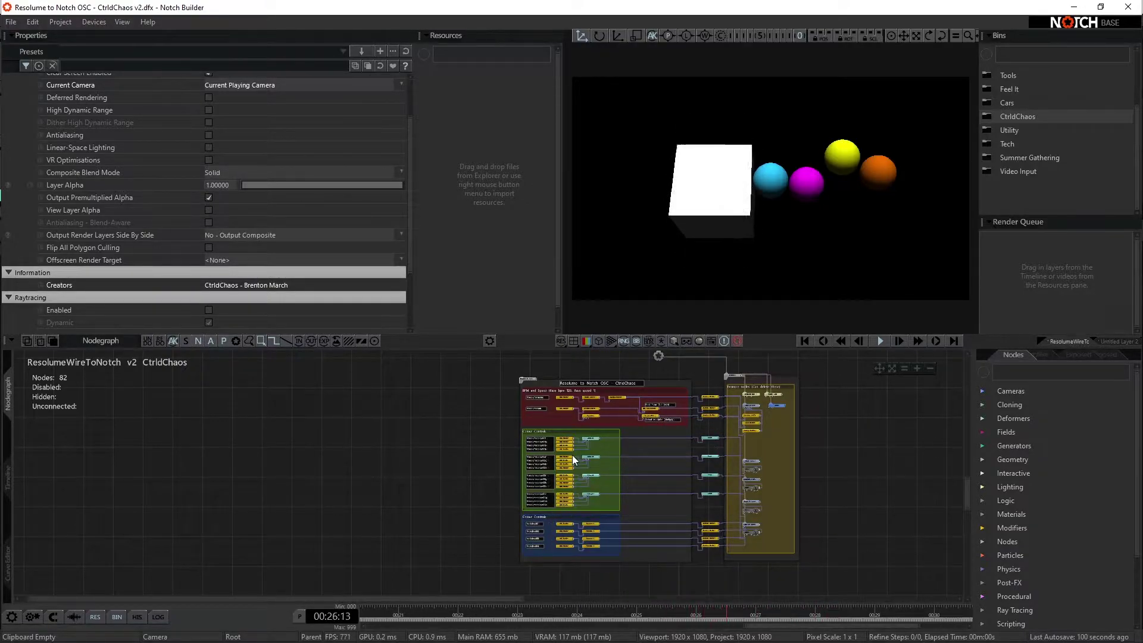
scroll(573, 454, "up", 3)
scroll(658, 419, "down", 3)
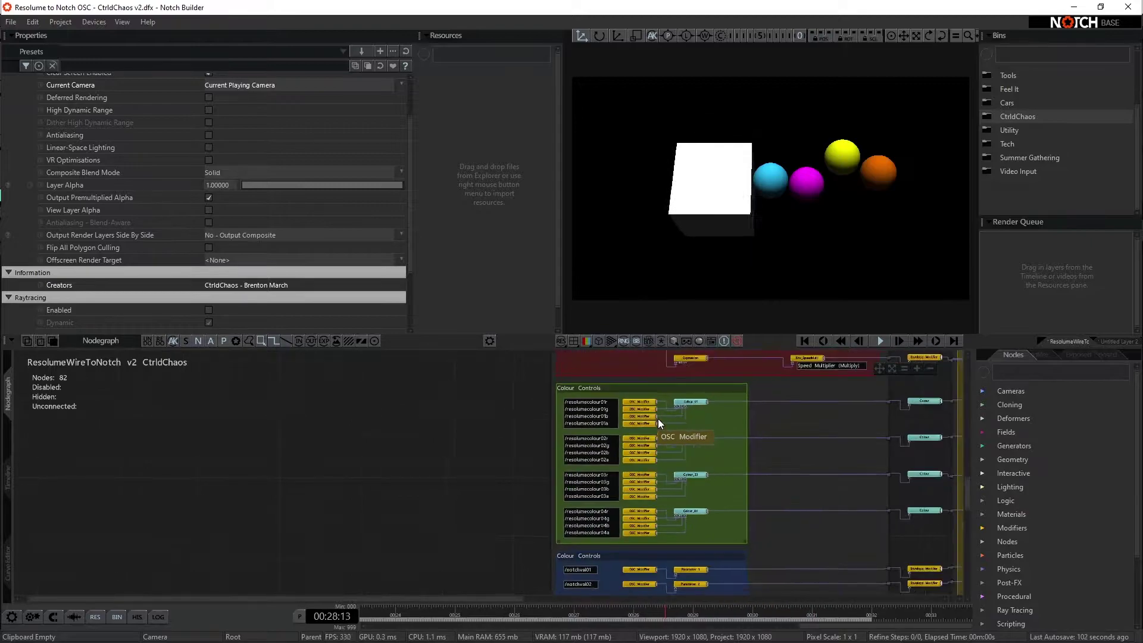
scroll(658, 419, "down", 2)
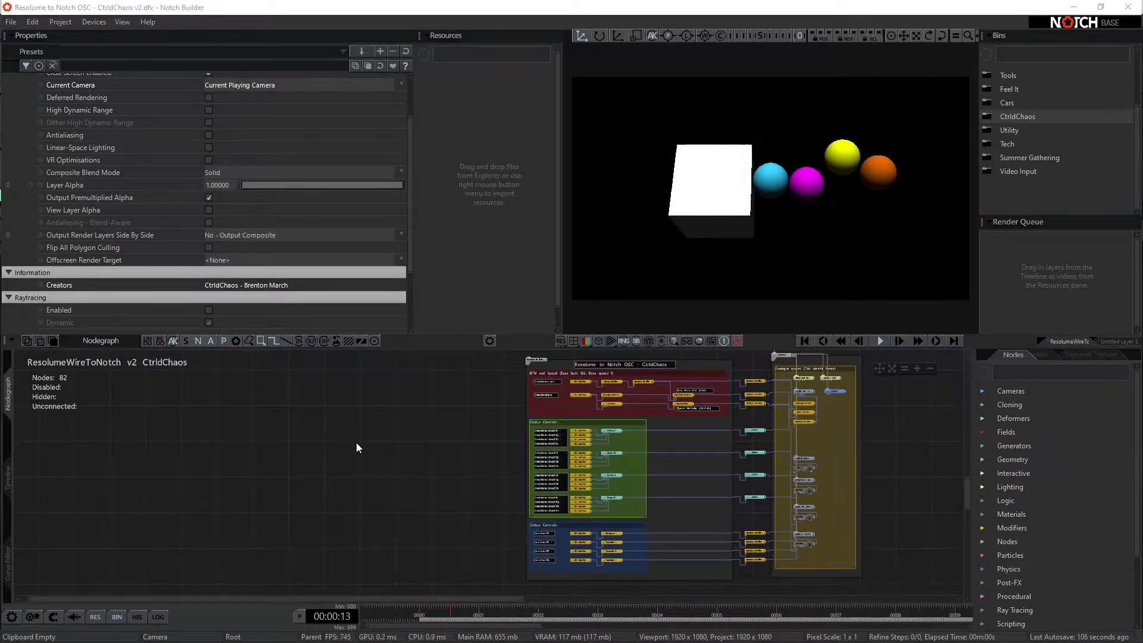
Back in Resolume, recolour the first sphere green via Colour 01 and the second via Colour 02.
key("alt+Tab")
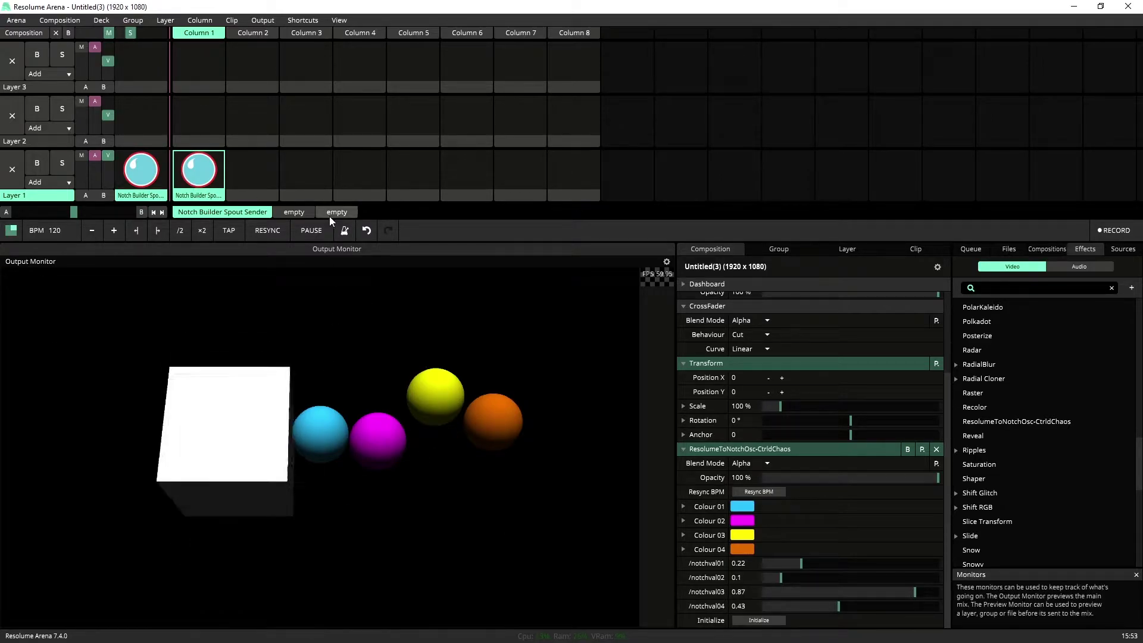
left_click(742, 506)
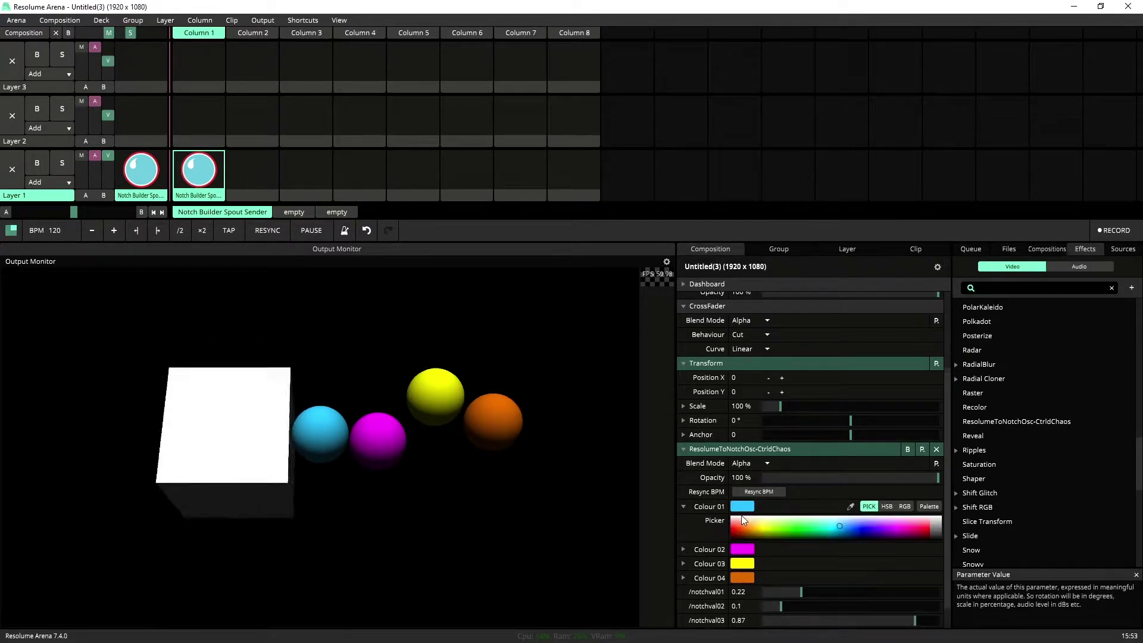
mouse_move(773, 530)
left_mouse_down()
mouse_move(907, 529)
mouse_move(790, 527)
mouse_move(774, 511)
mouse_move(871, 508)
left_mouse_up()
scroll(798, 531, "down", 1)
left_click(740, 524)
Set /notchval01, /notchval02 and /notchval03 to 0.6, 0.84 and 0.38.
scroll(739, 527, "down", 1)
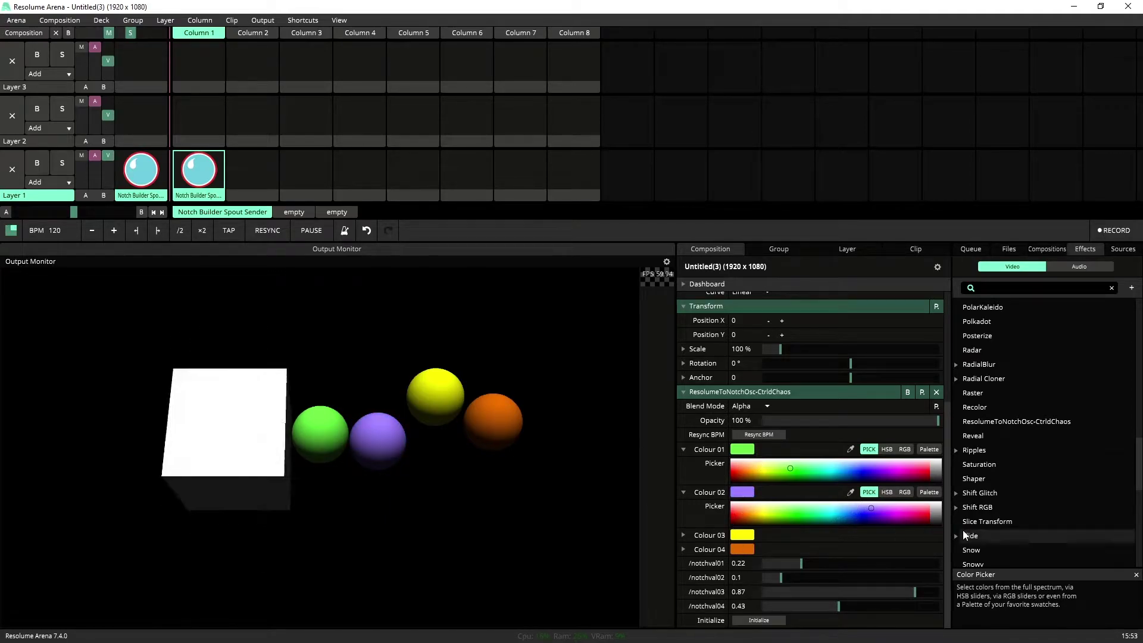
left_click_drag(808, 562, 891, 612)
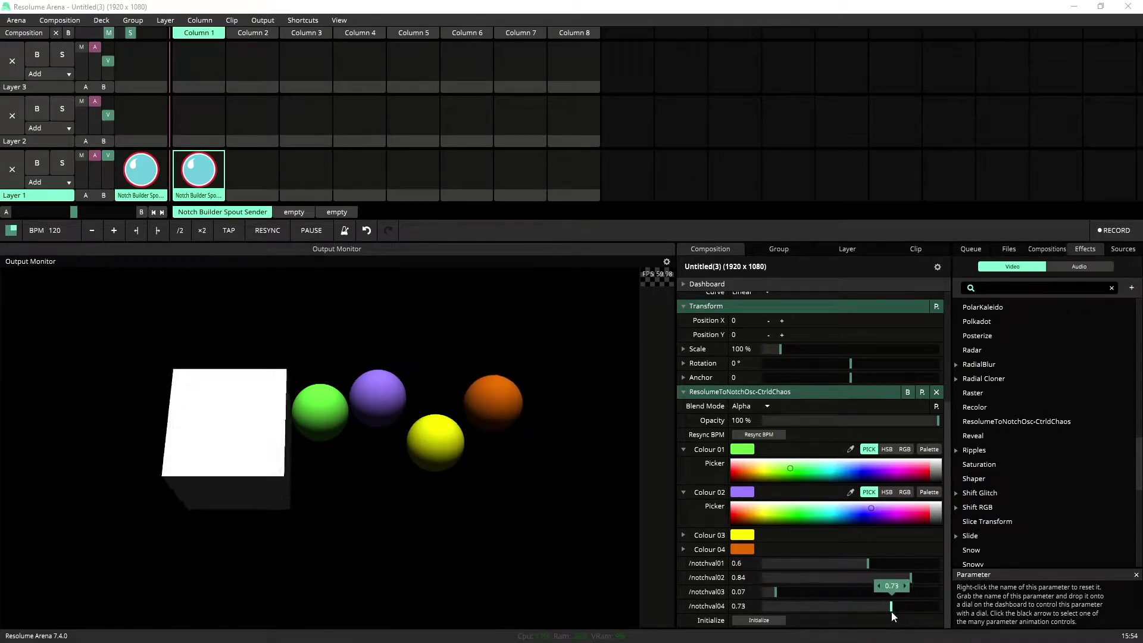
left_click_drag(793, 591, 827, 594)
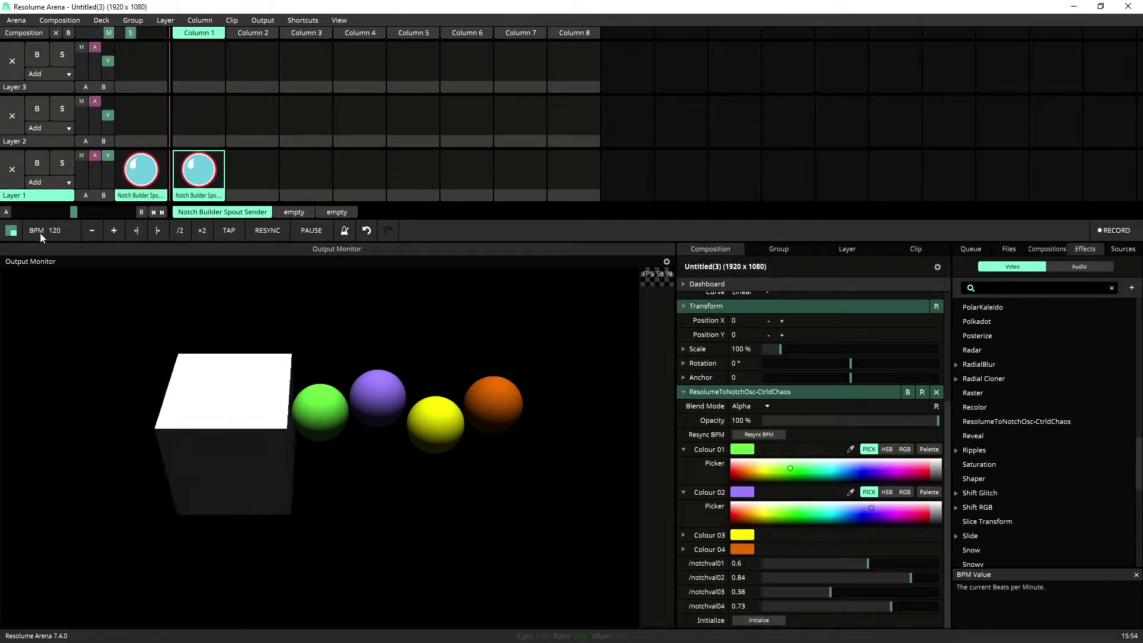
Halve the BPM to 60, start Notch playback, then move /notchval01 from 0.6 to 0.8.
left_click(181, 236)
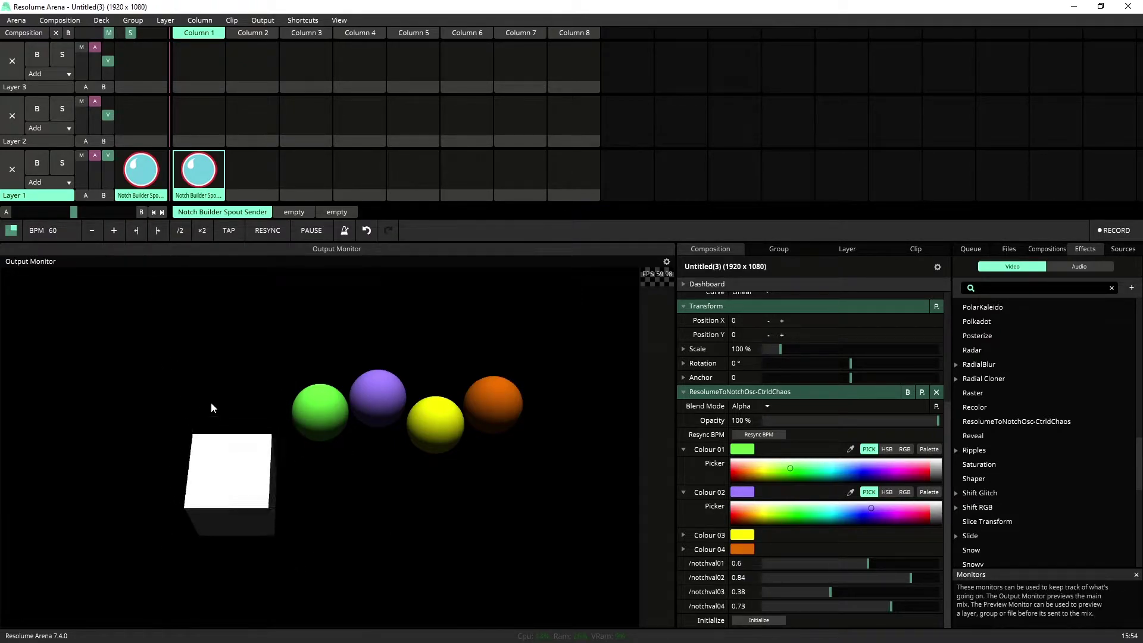
key("alt+Tab")
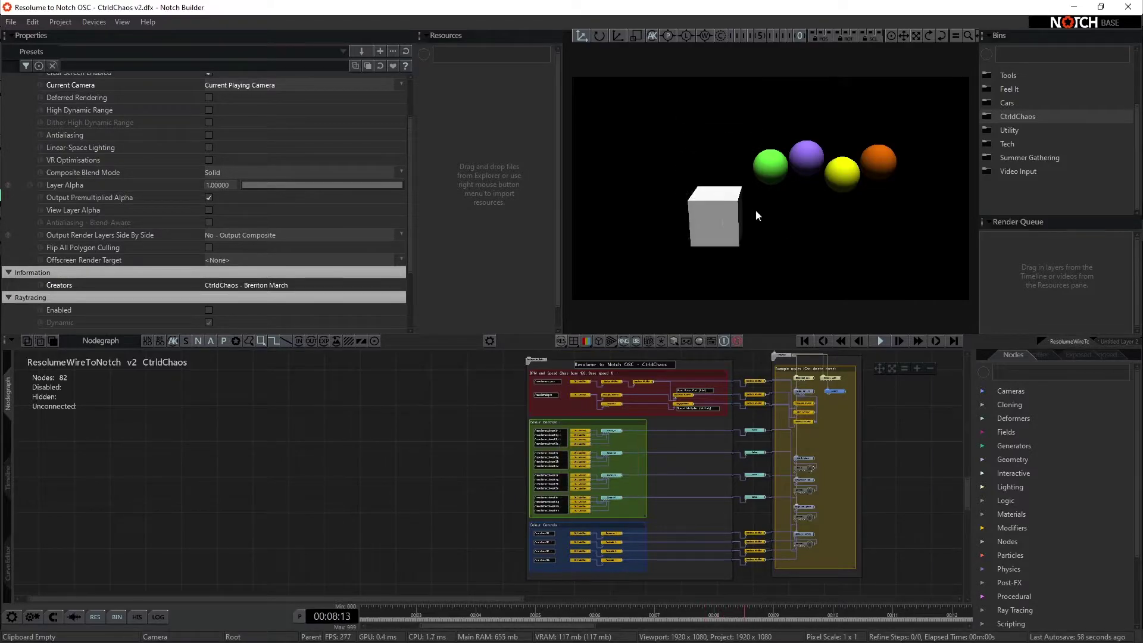
key("space")
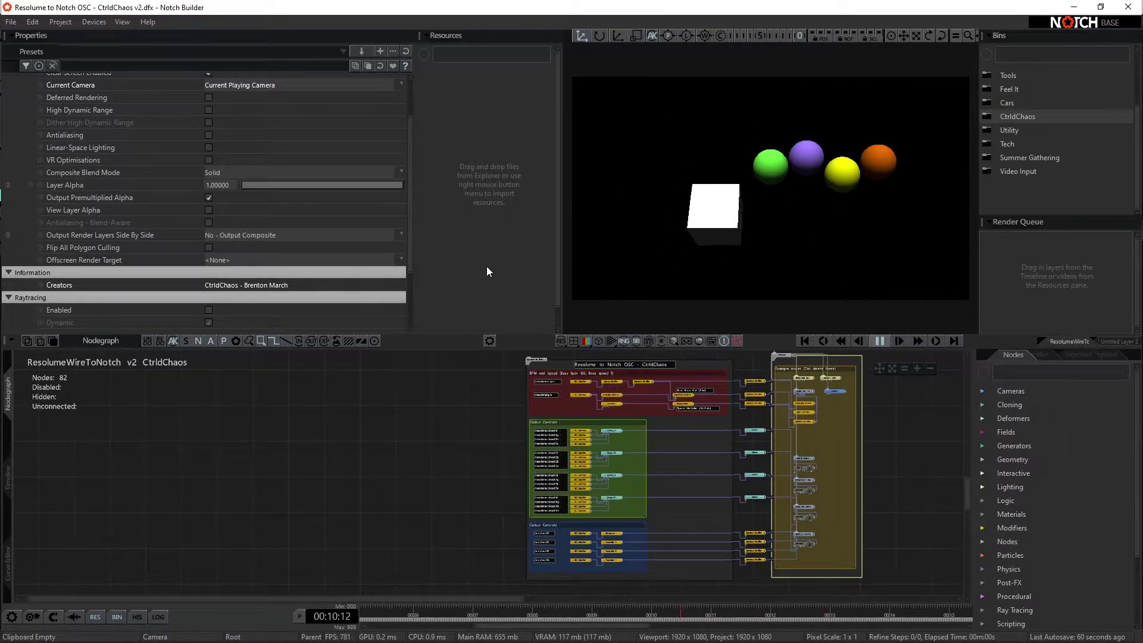
key("alt+Tab")
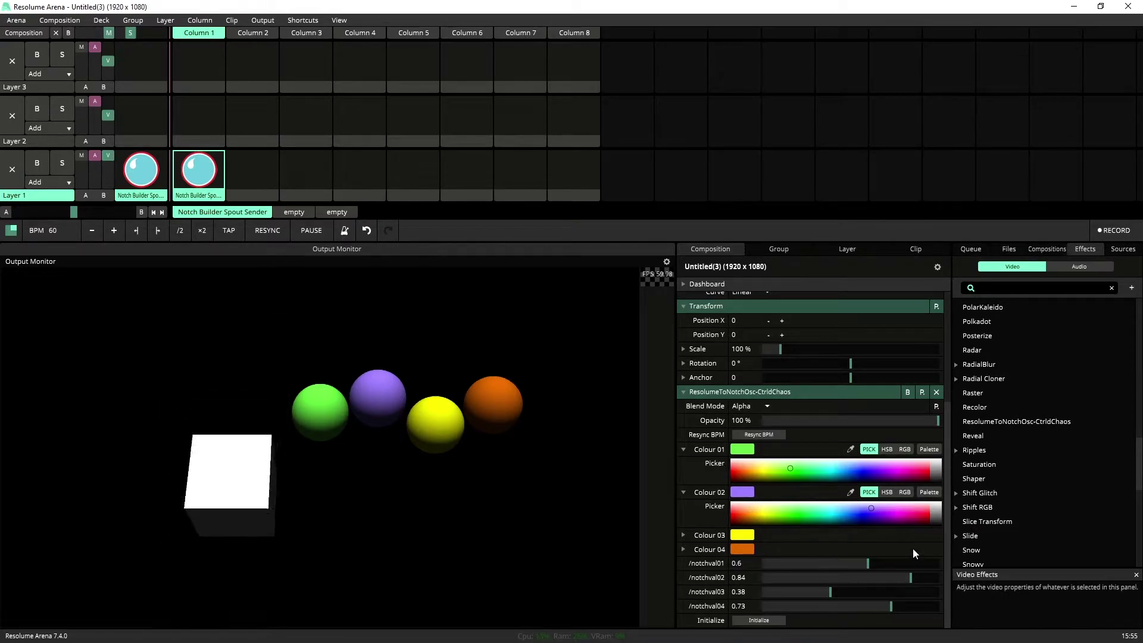
mouse_move(905, 563)
left_mouse_down()
mouse_move(796, 563)
mouse_move(902, 565)
left_mouse_up()
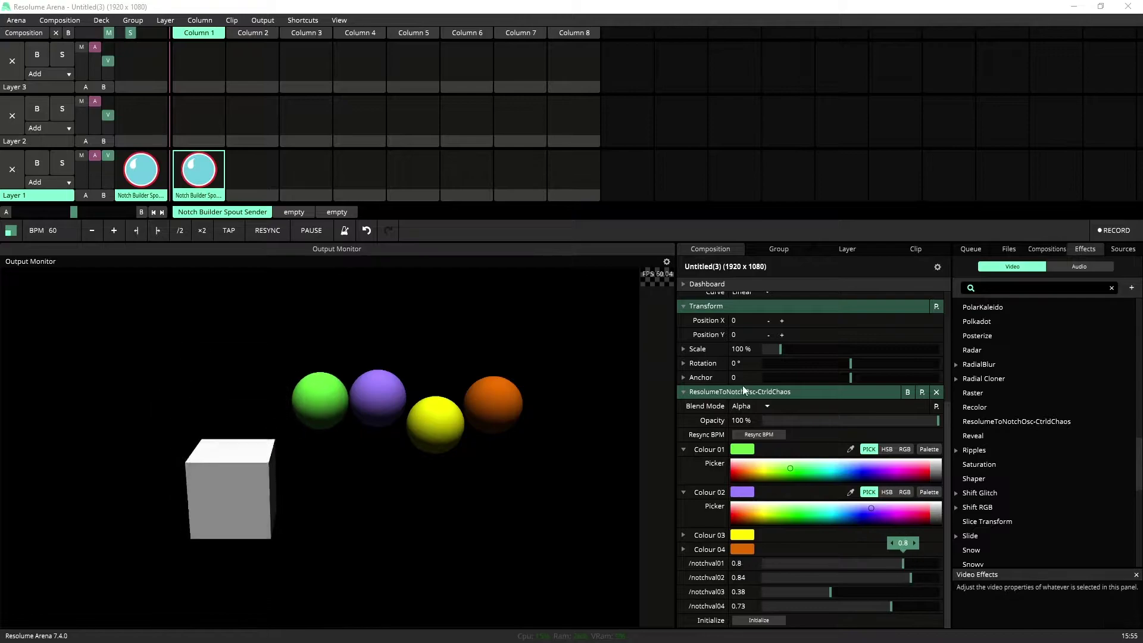
Create a new empty composition from the Composition menu, discarding the current one.
left_click(49, 21)
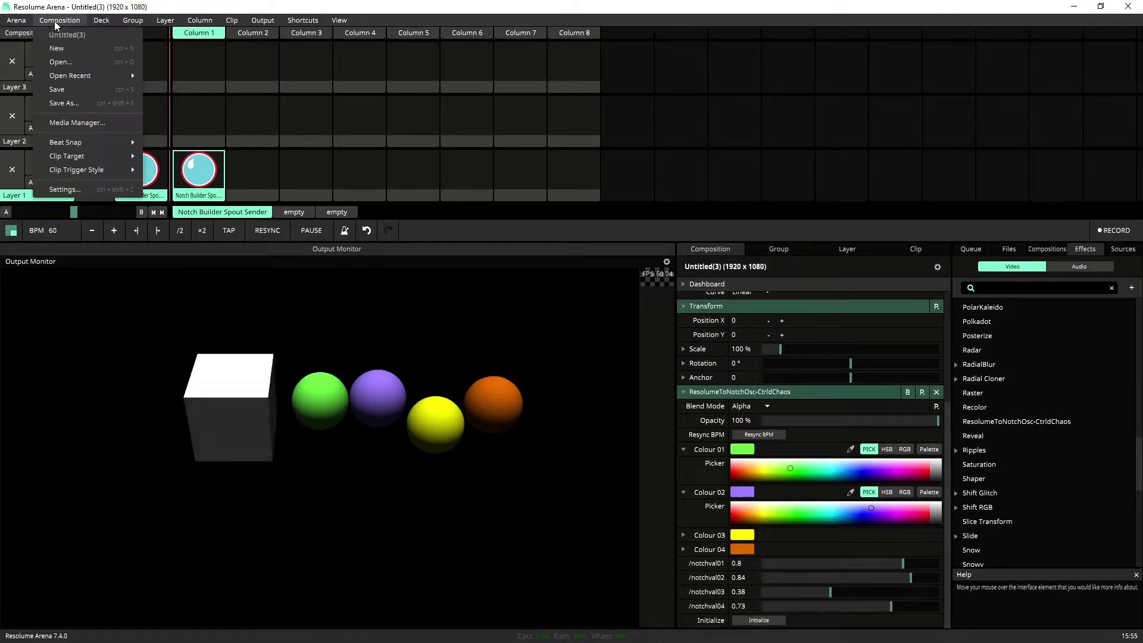
left_click(92, 49)
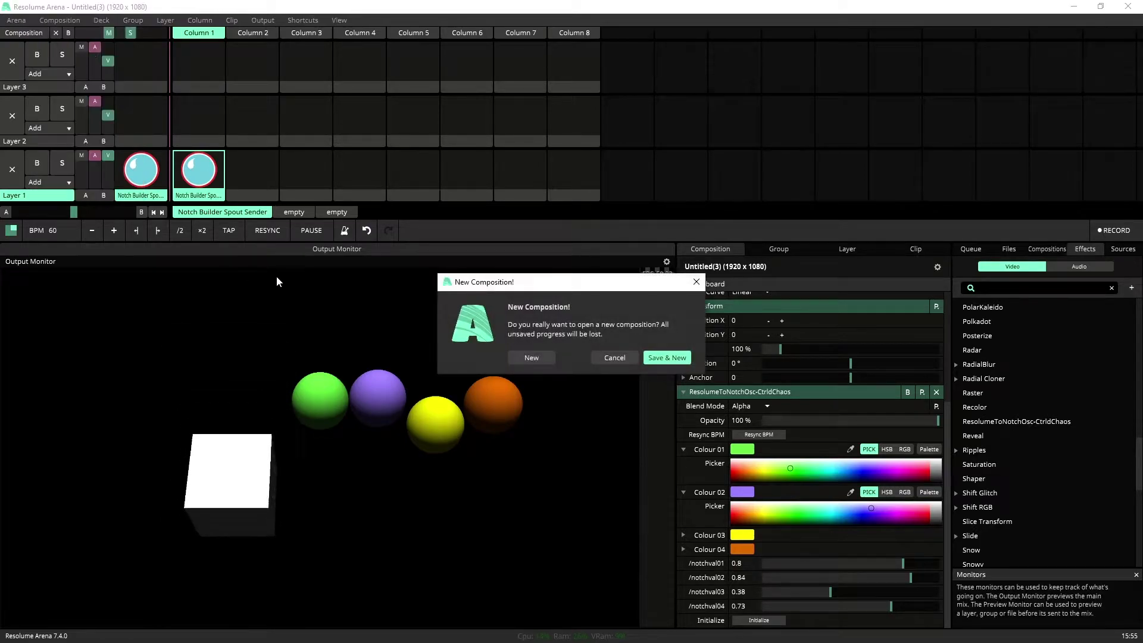
left_click(531, 358)
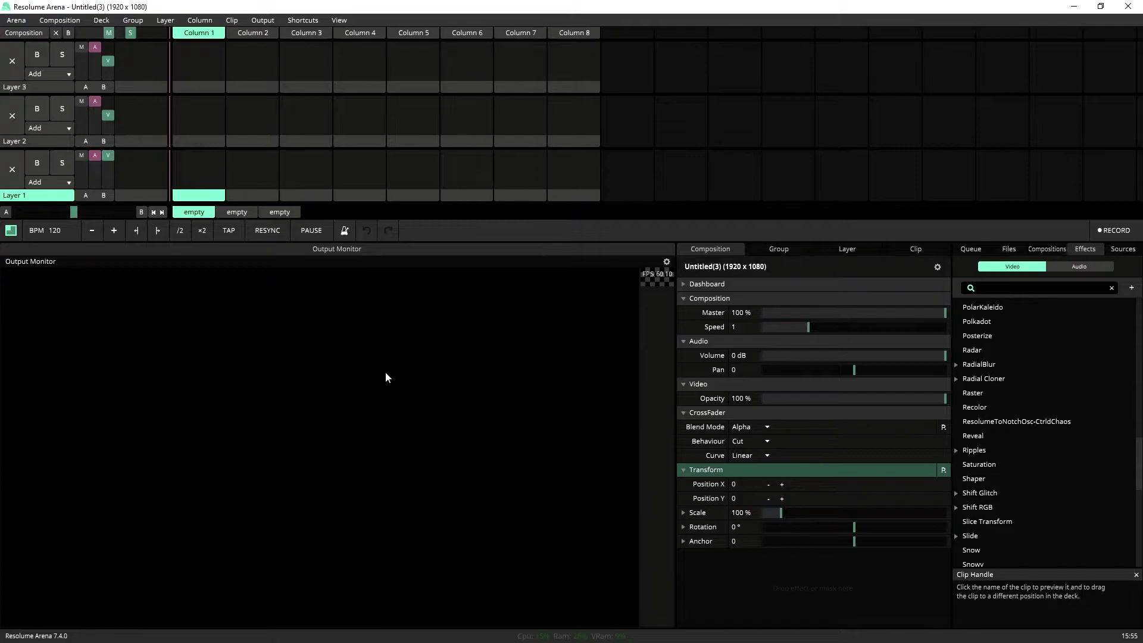
In Preferences > OSC, enable OSC Output with Broadcast destination and outgoing port 9001.
left_click(18, 21)
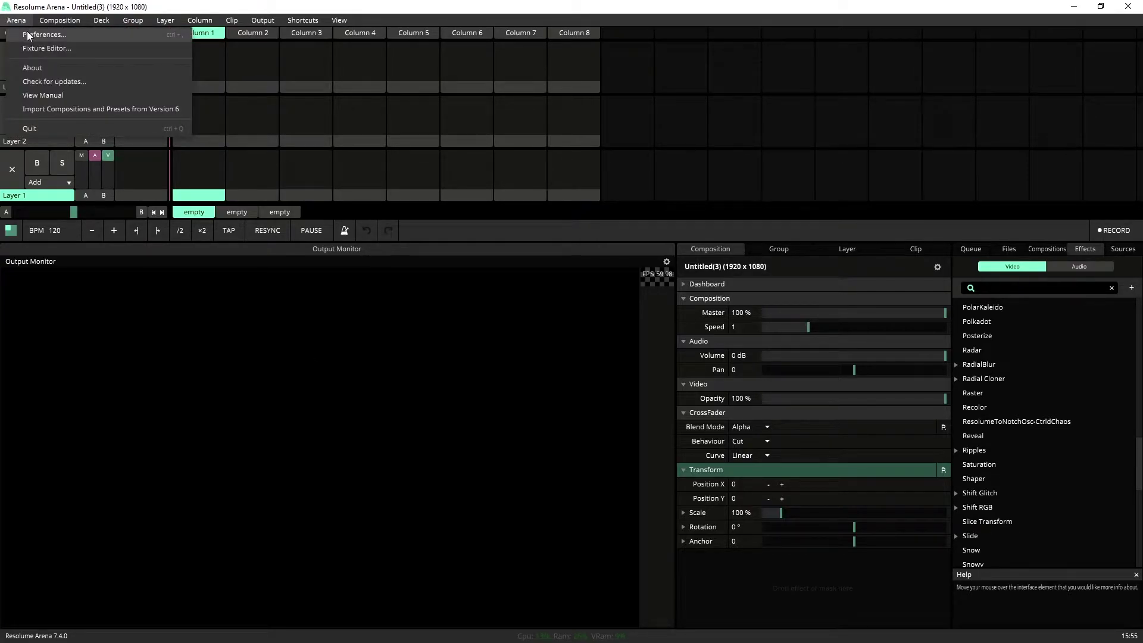
left_click(27, 35)
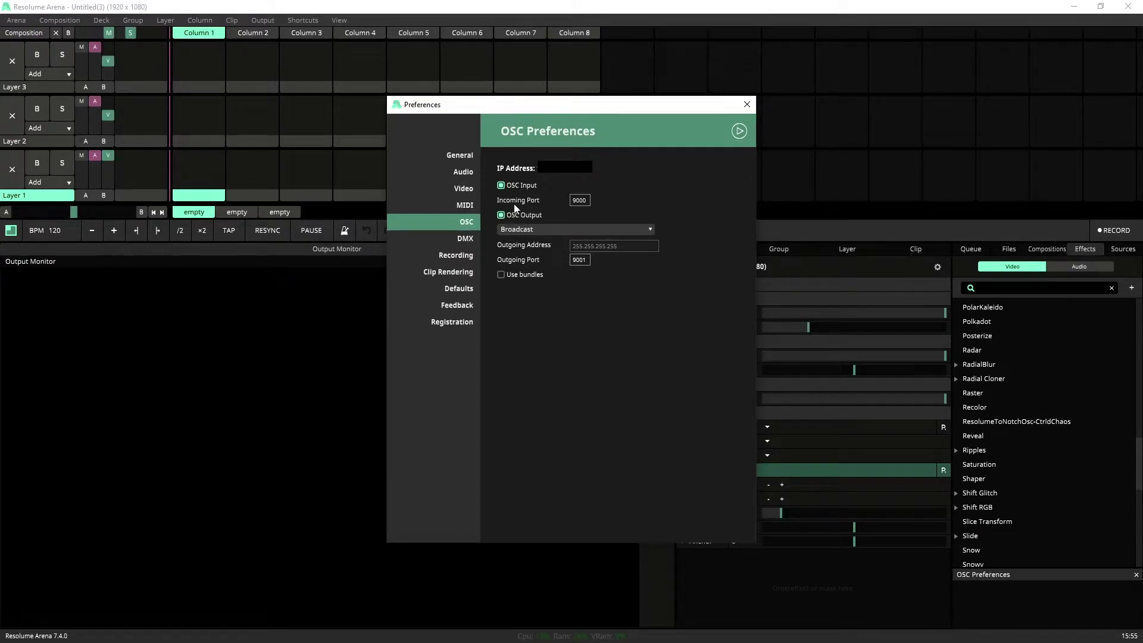
left_click(500, 216)
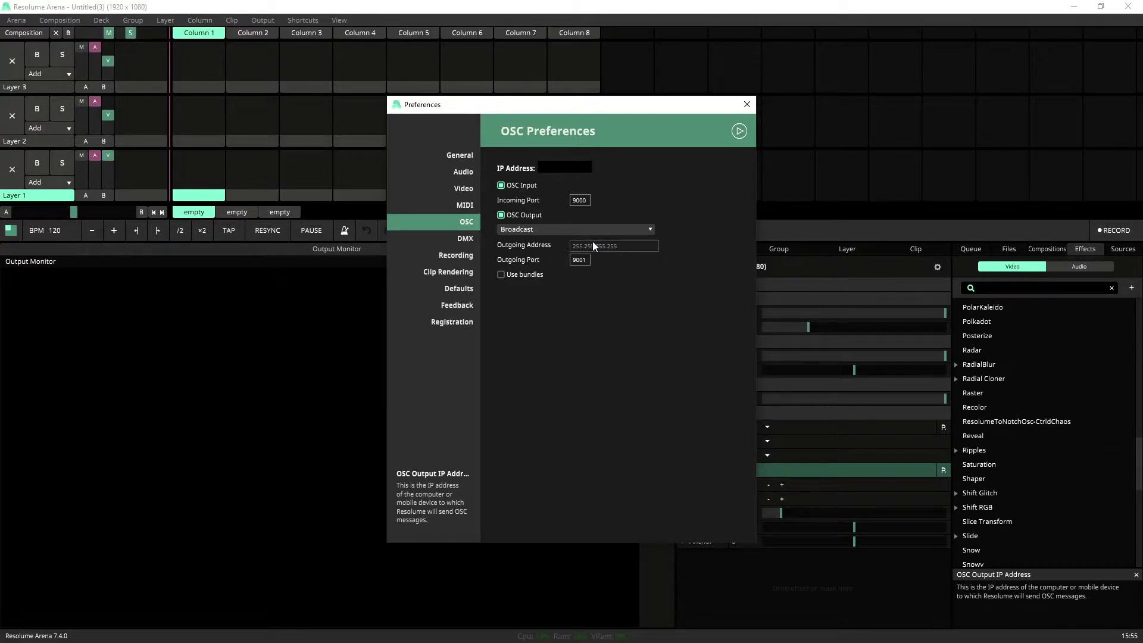
left_click(604, 230)
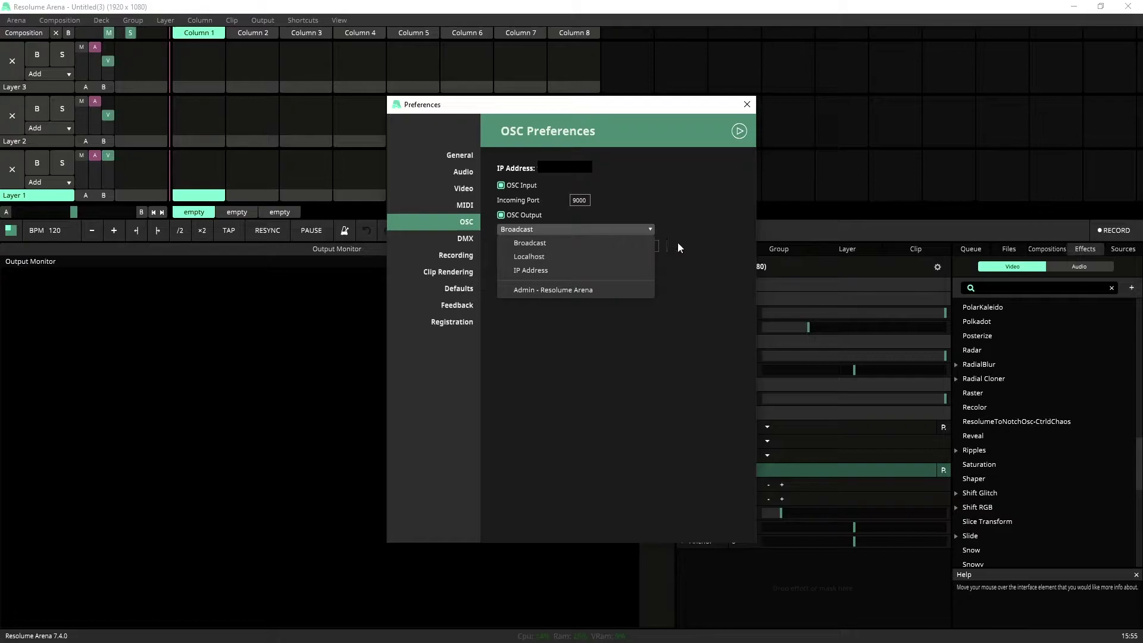
left_click(711, 244)
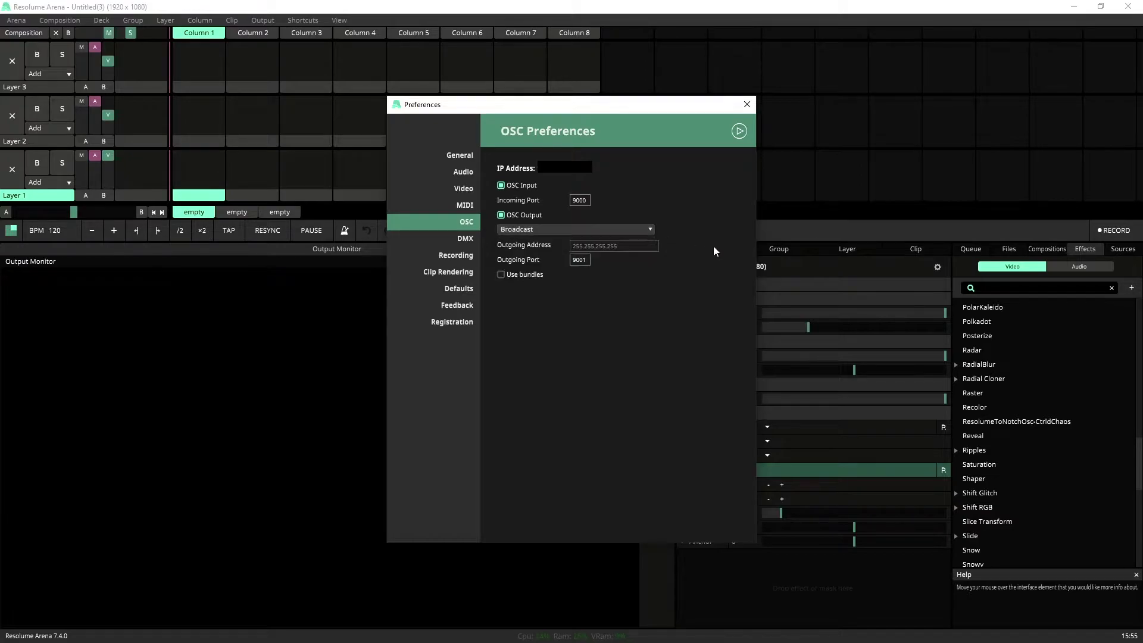
left_click(581, 261)
key("alt+Tab")
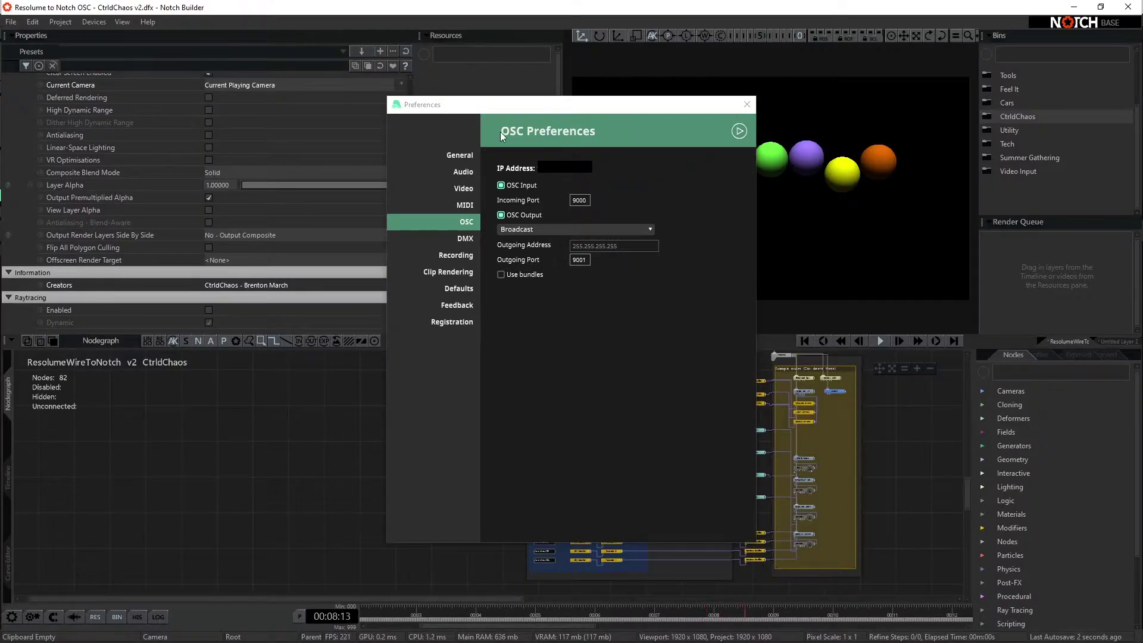
left_click(746, 104)
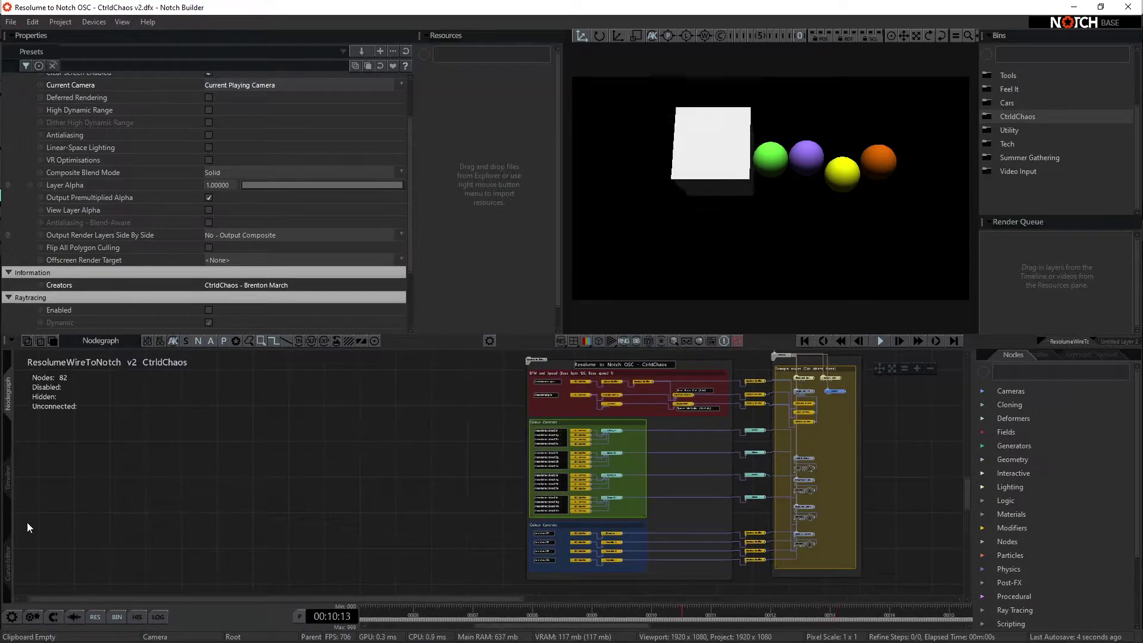
key("Tab")
right_click(166, 458)
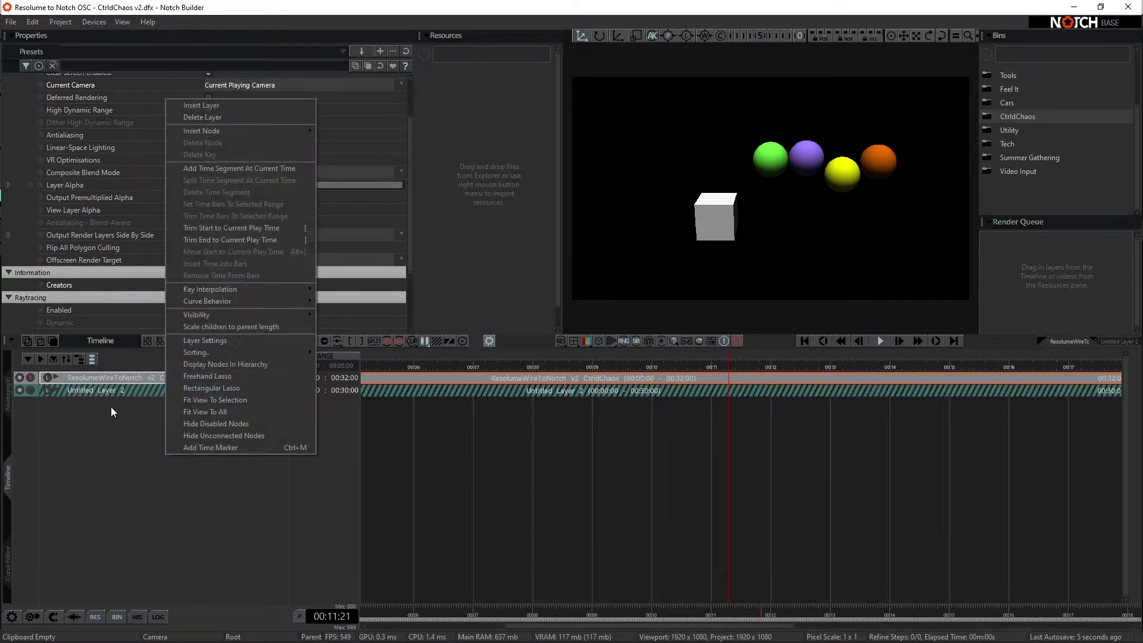
left_click(105, 391)
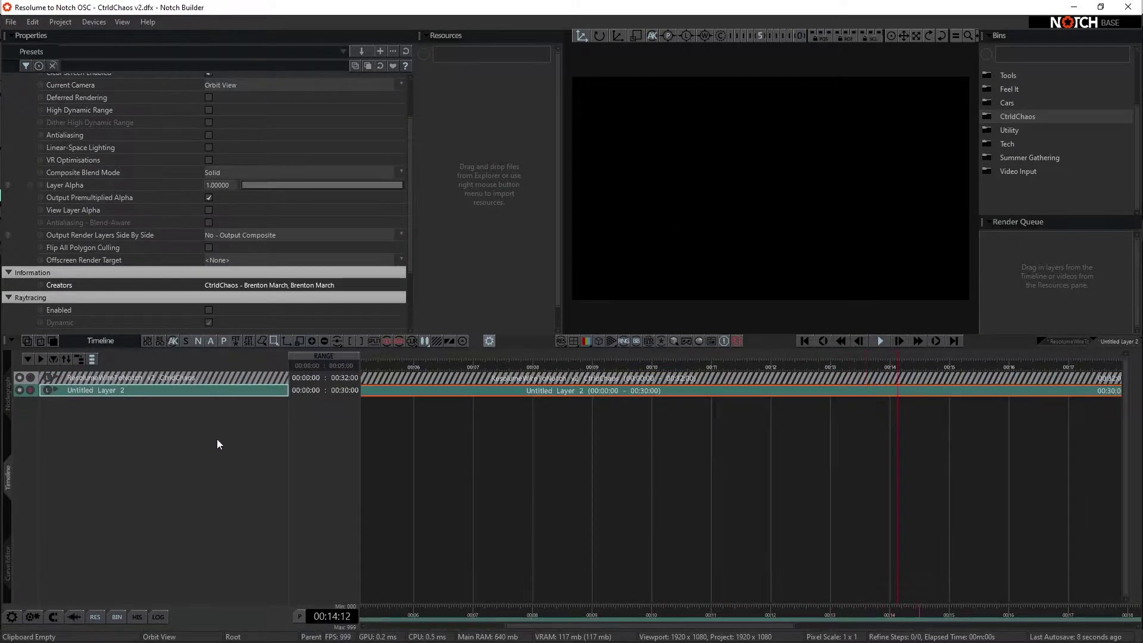
key("Tab")
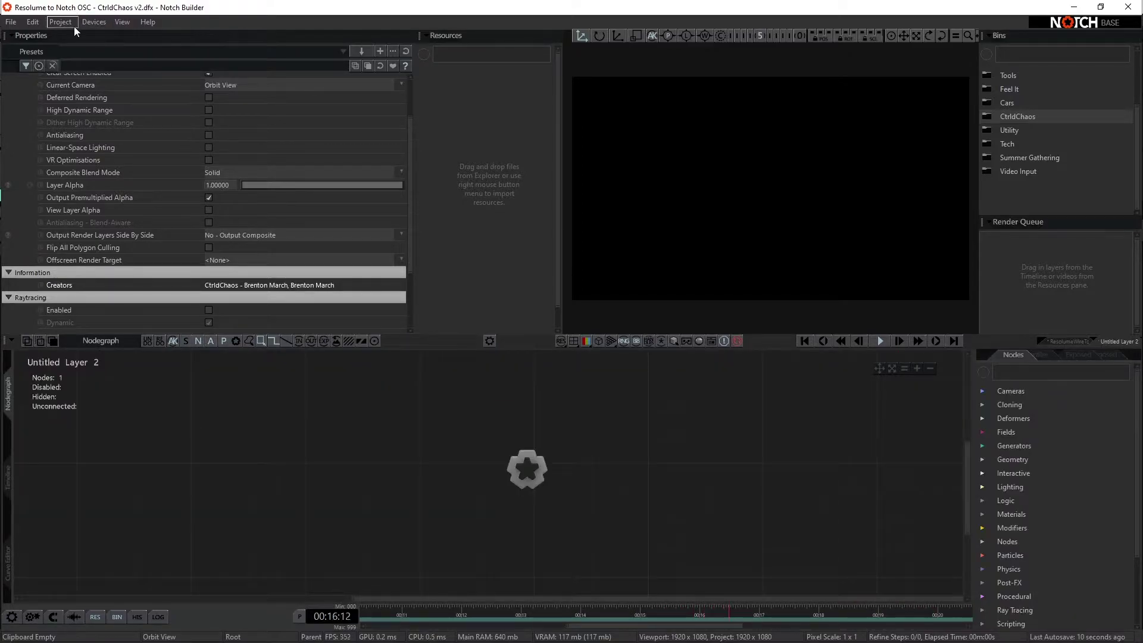
left_click(34, 617)
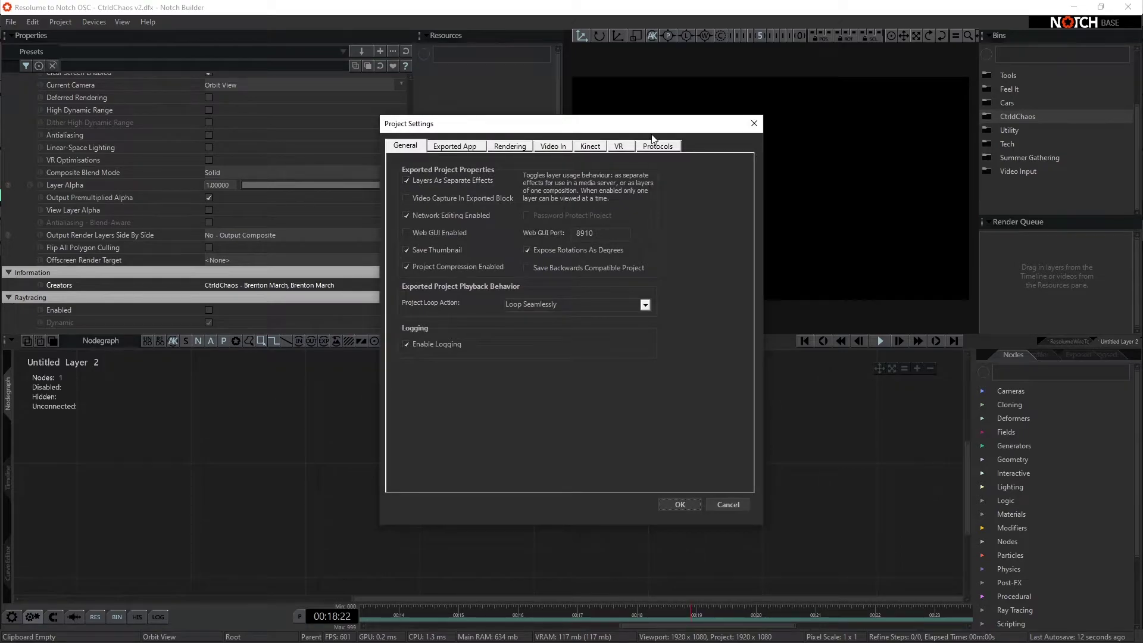
left_click(667, 150)
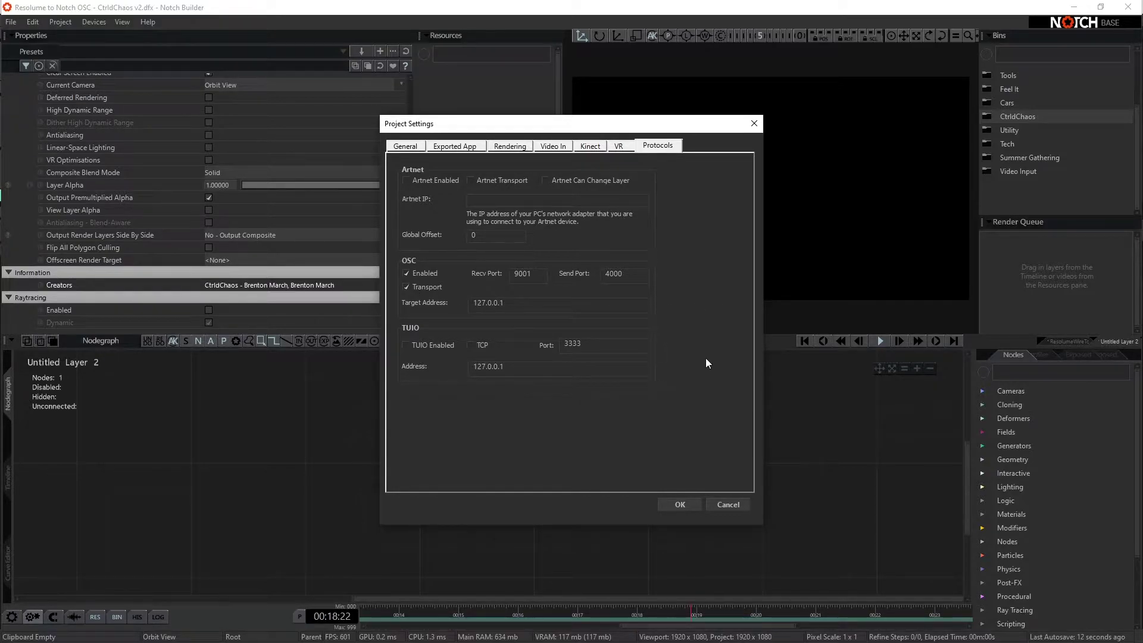
left_click(688, 505)
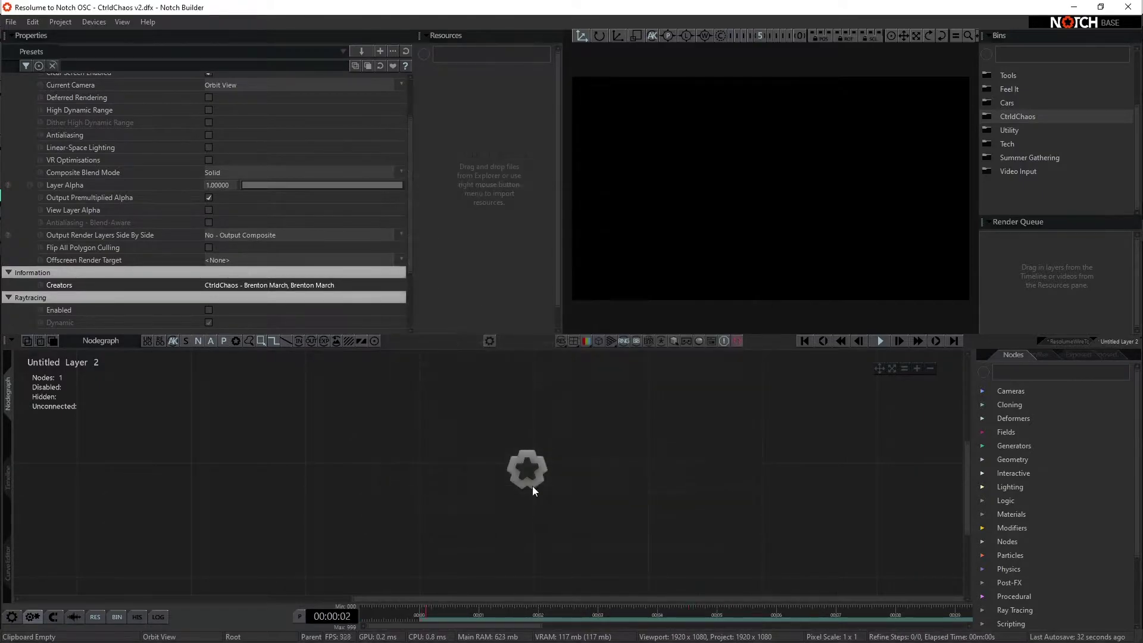
left_click(98, 23)
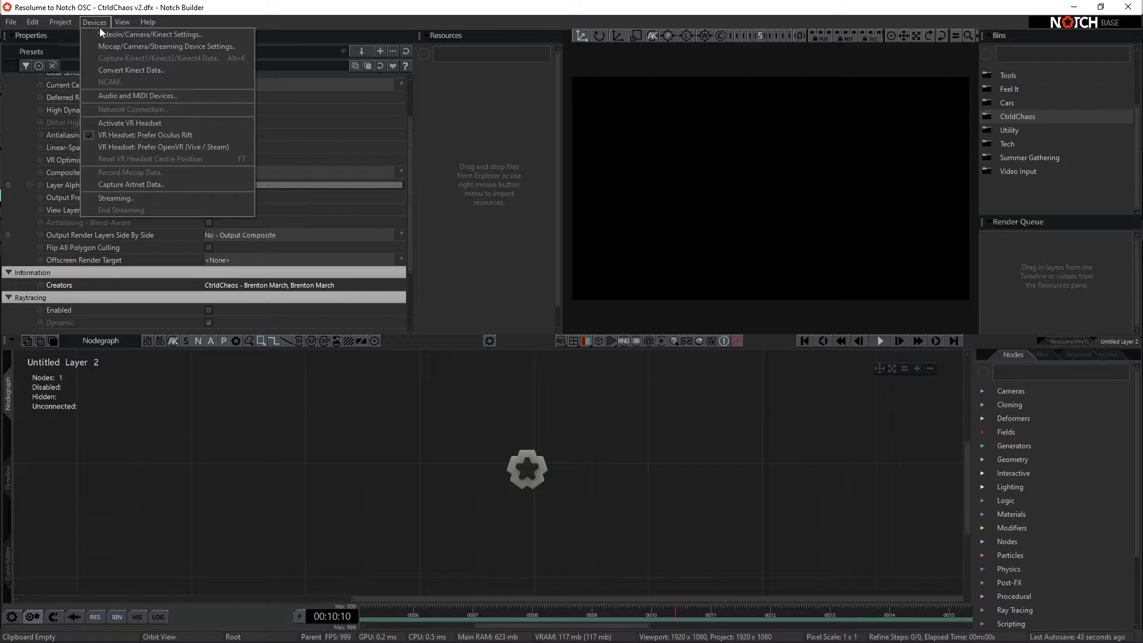
left_click(145, 36)
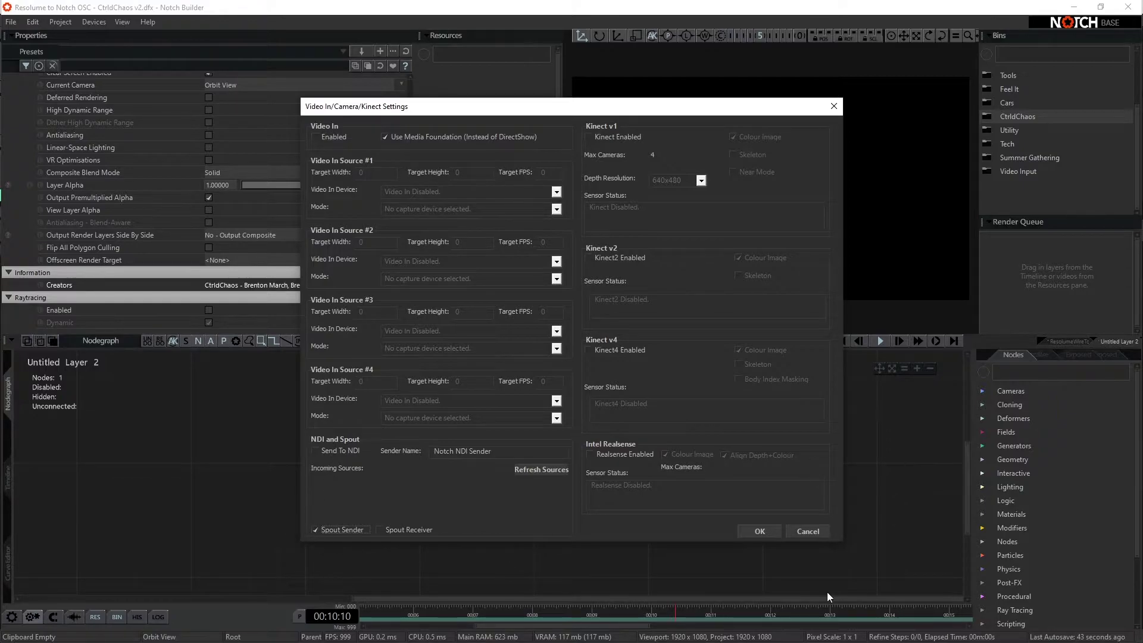
left_click(751, 529)
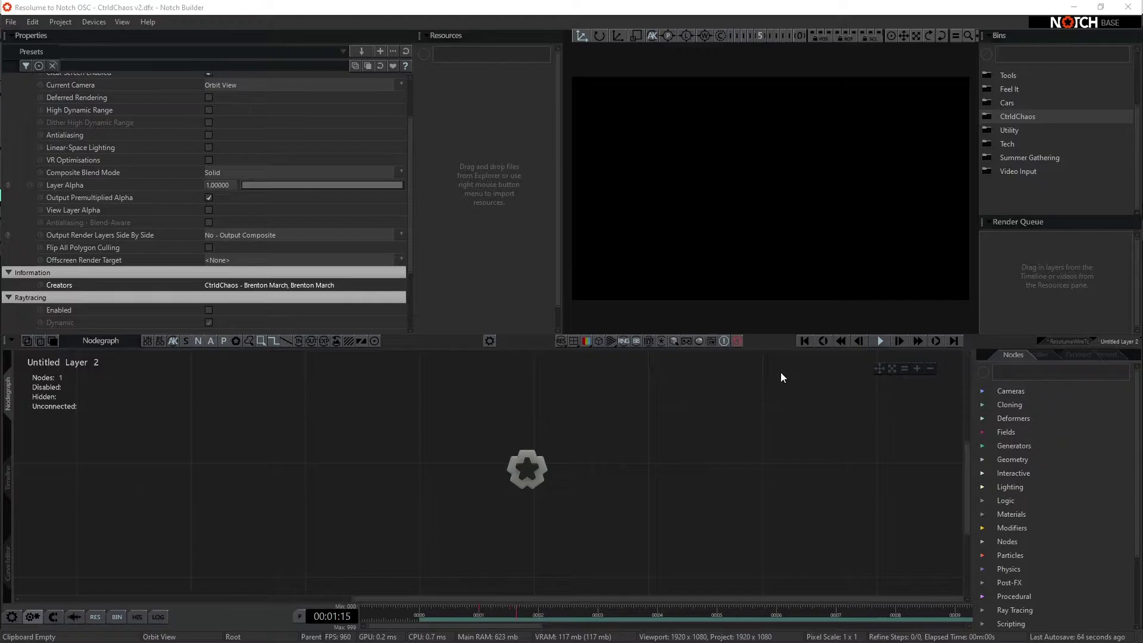
key("alt+Tab")
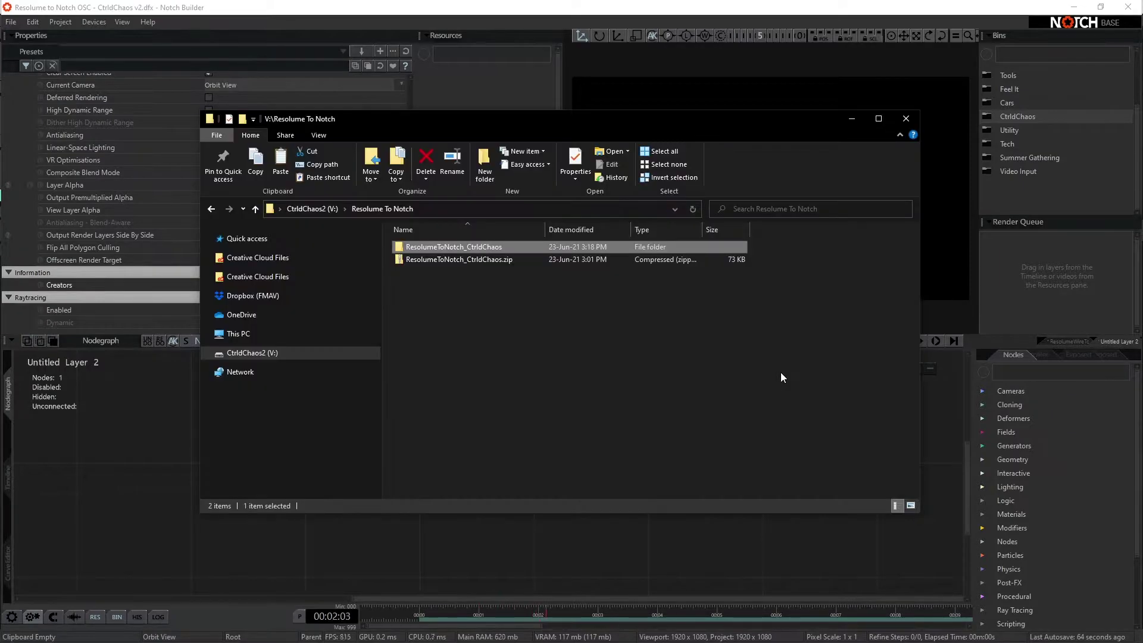
double_click(488, 248)
double_click(484, 247)
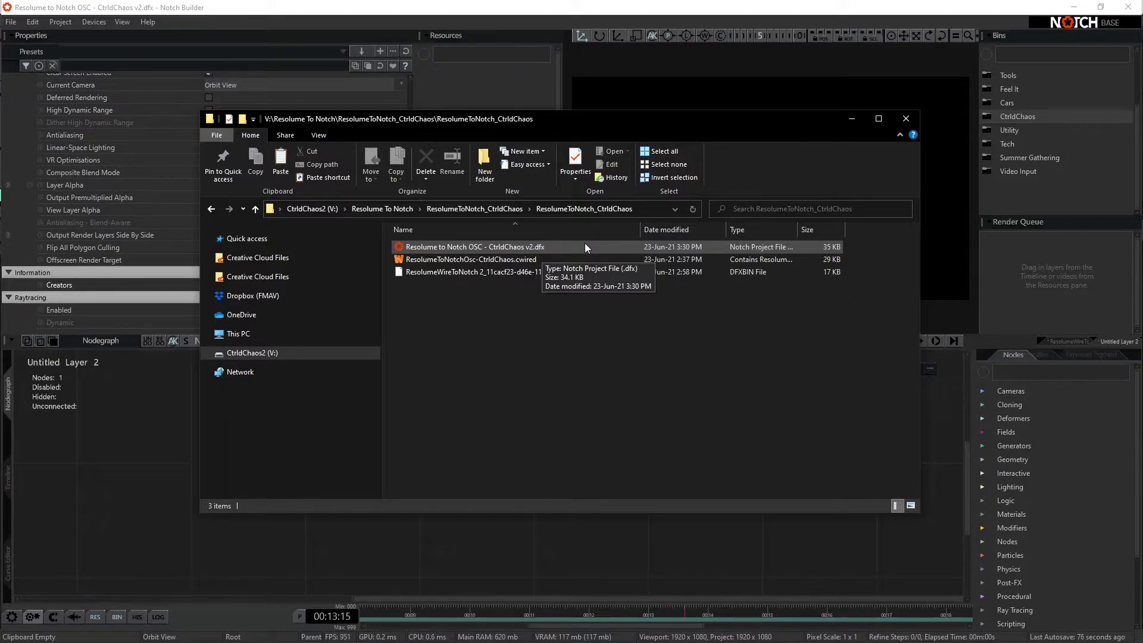
left_click(541, 259)
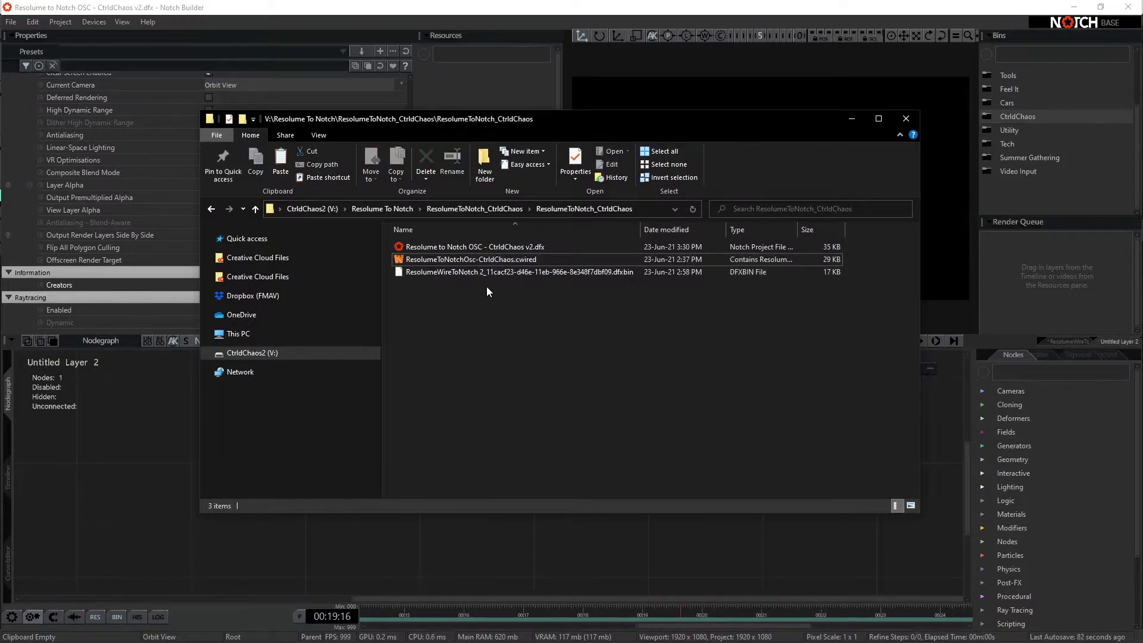
left_click(487, 271)
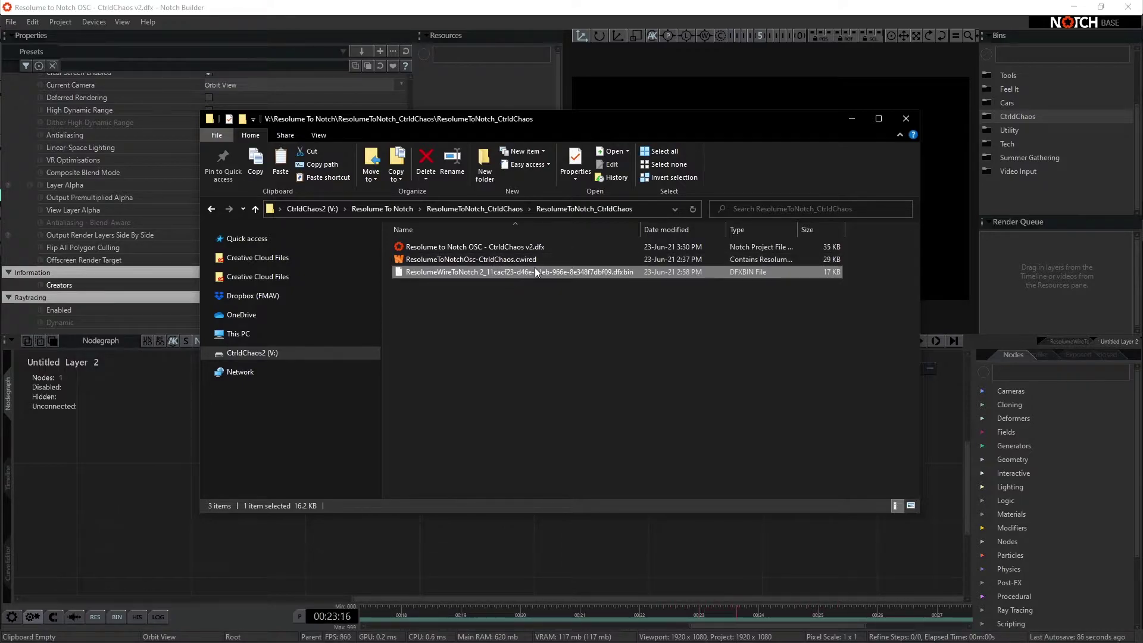
left_click(502, 274, "ctrl")
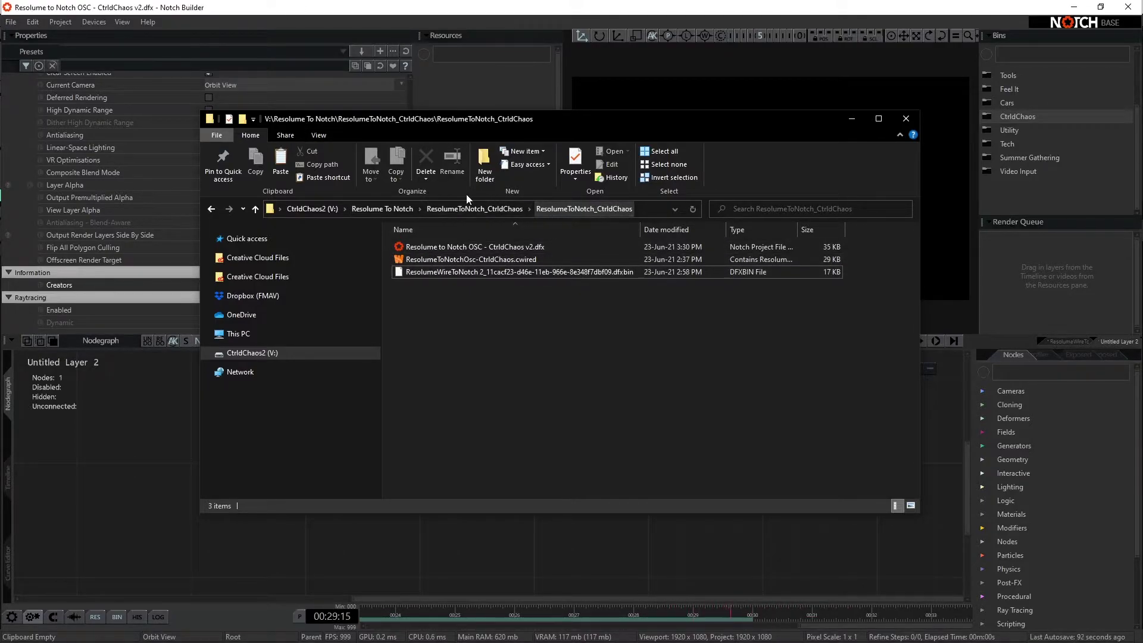
In Notch Builder, import the ResolumeWireToNotch .dfxbin bin file.
left_click(160, 489)
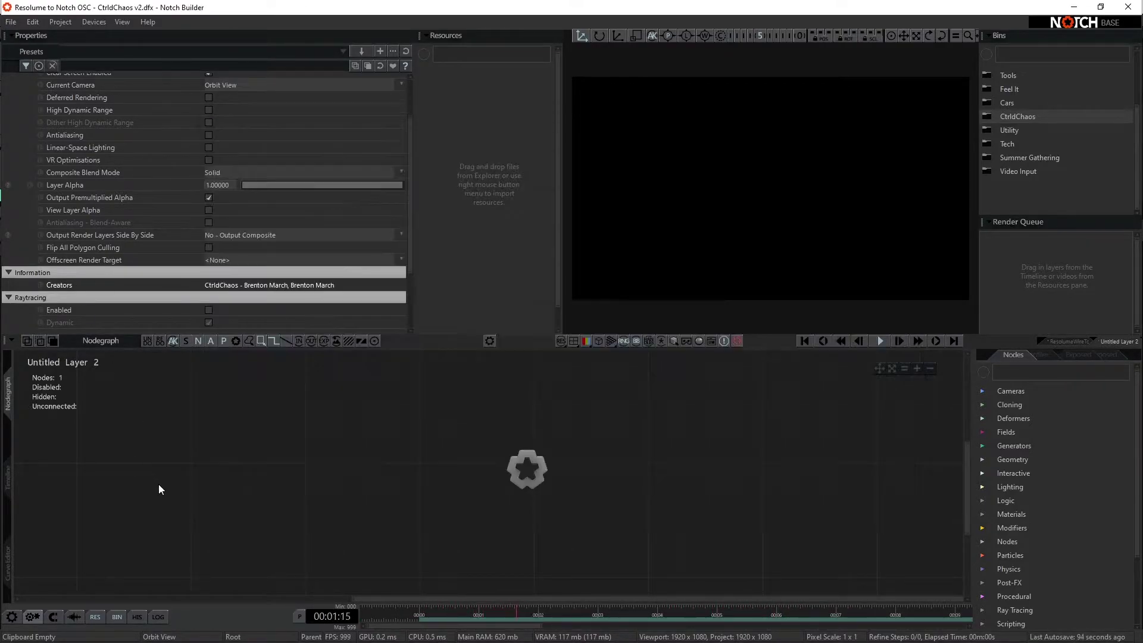
left_click(11, 22)
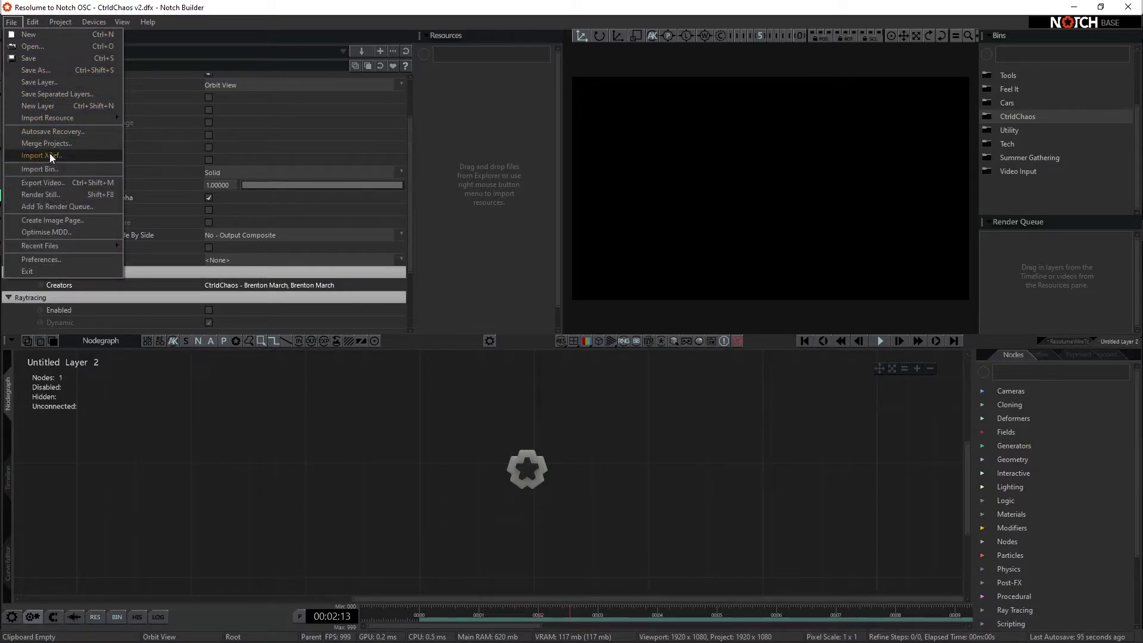
left_click(48, 170)
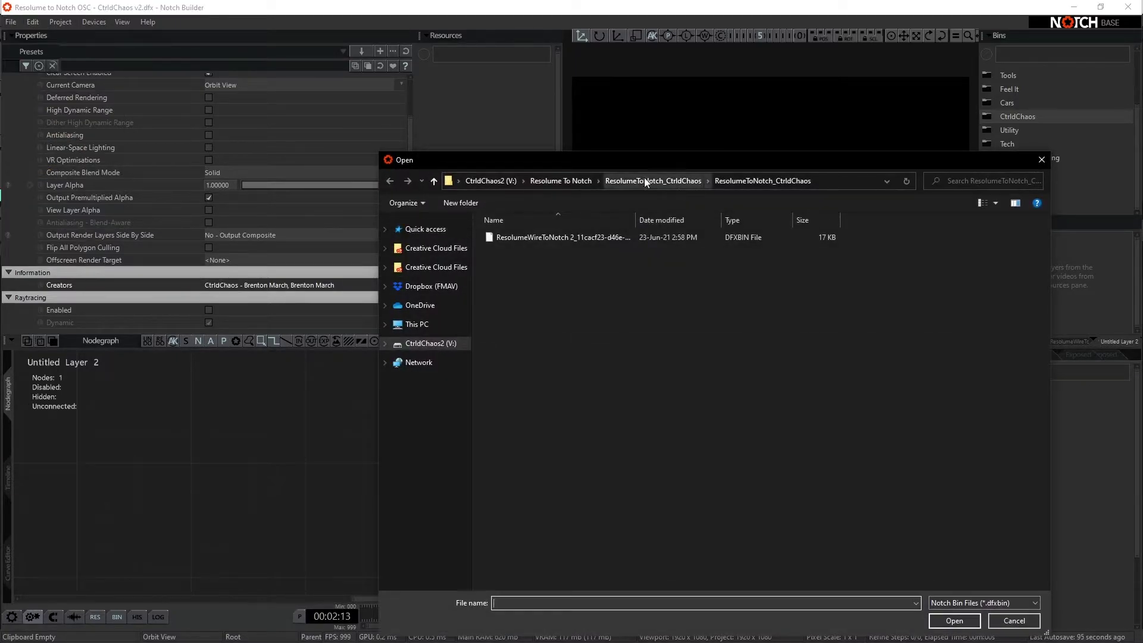
double_click(600, 238)
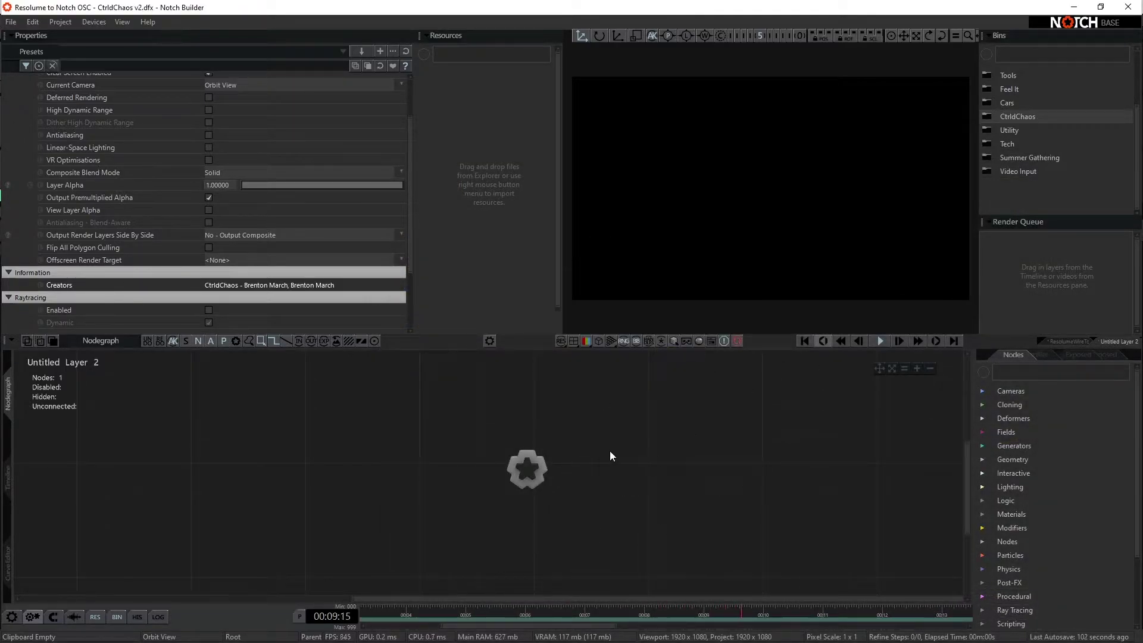
Drag Resolume to Notch OSC from the CtrldChaos bin into the Nodegraph.
left_click(985, 118)
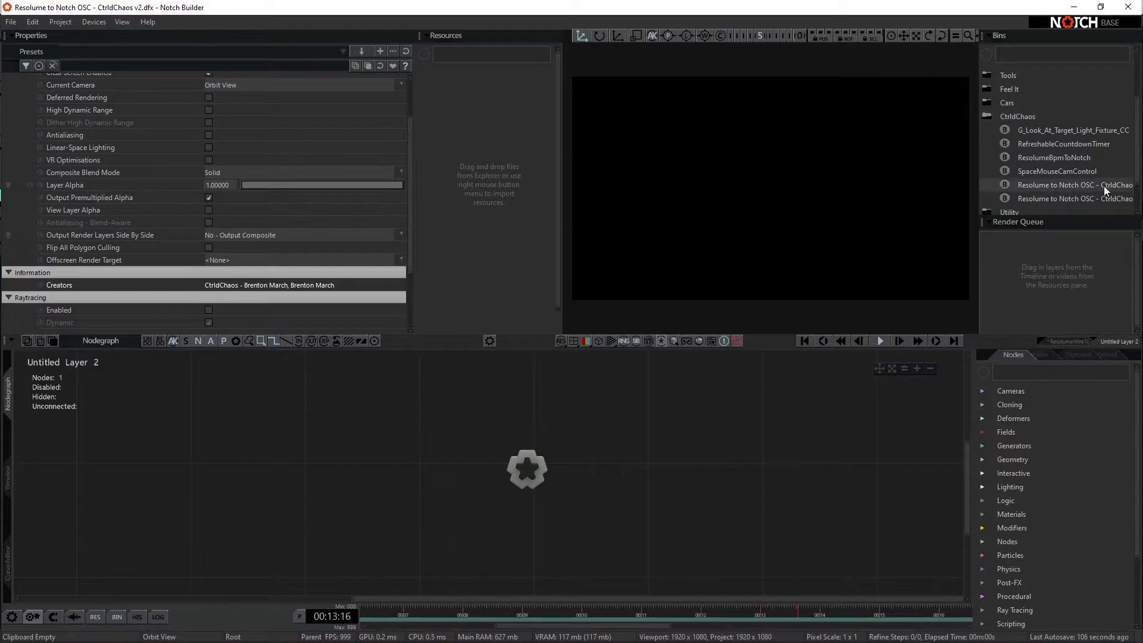
left_click_drag(1066, 184, 548, 318)
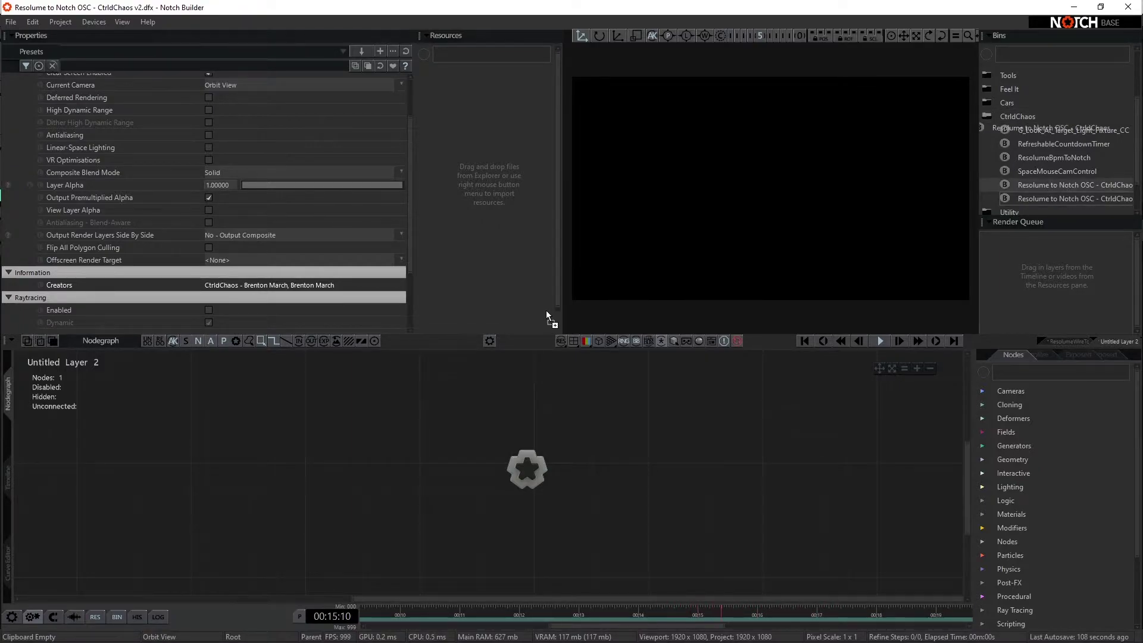
left_click_drag(652, 476, 612, 487)
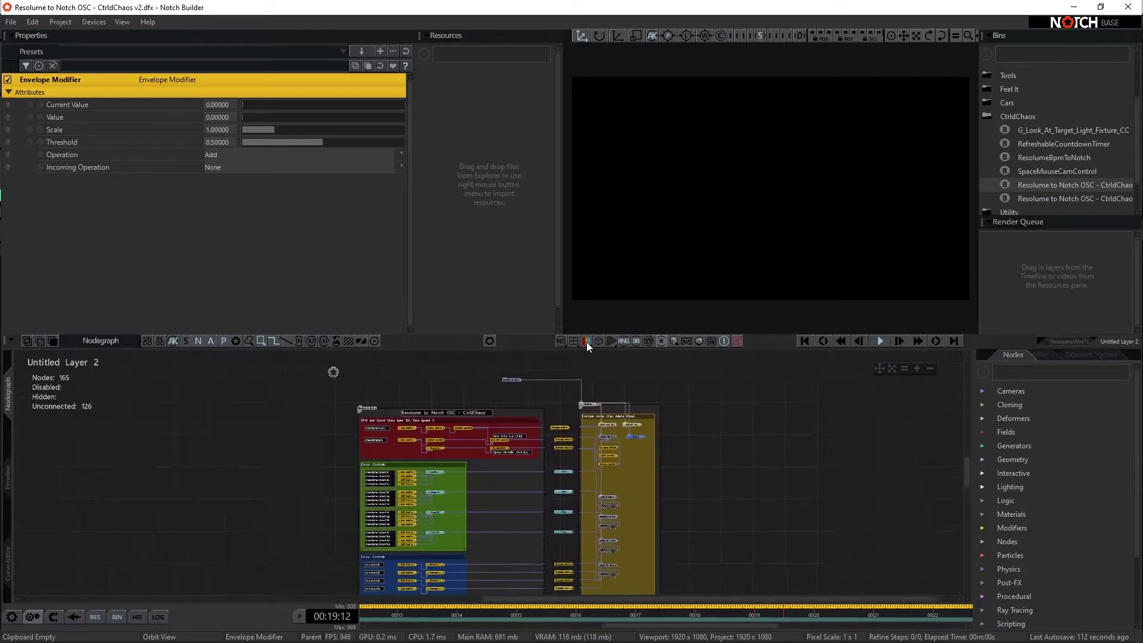
Link the Resolume to Notch OSC null node to the layer root with Ctrl+R.
left_click(495, 377)
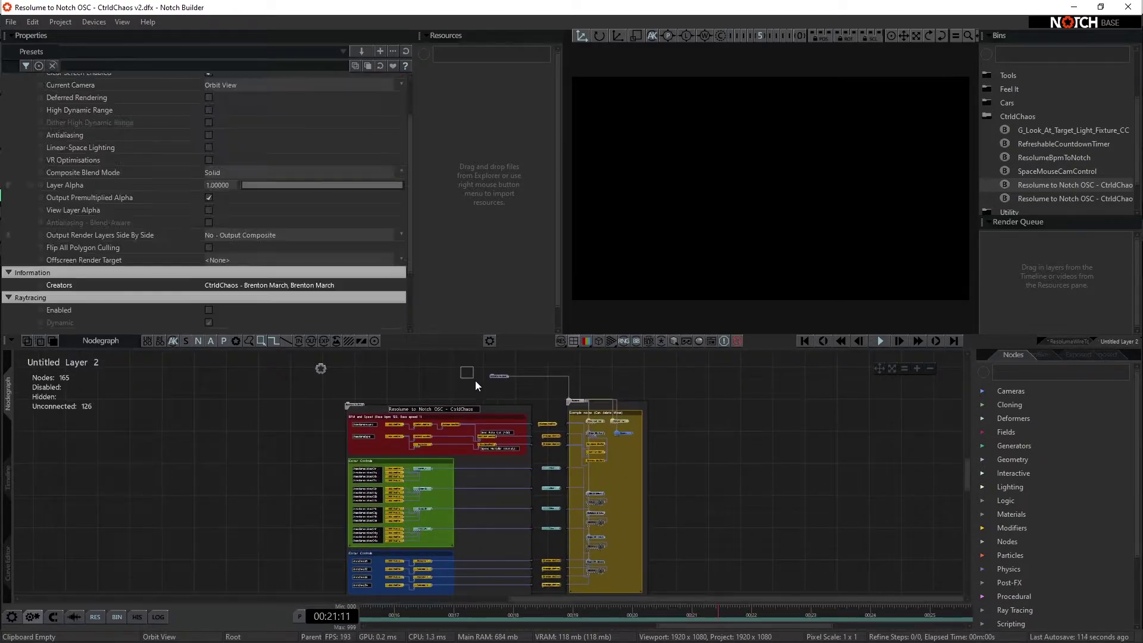
key("ctrl+r")
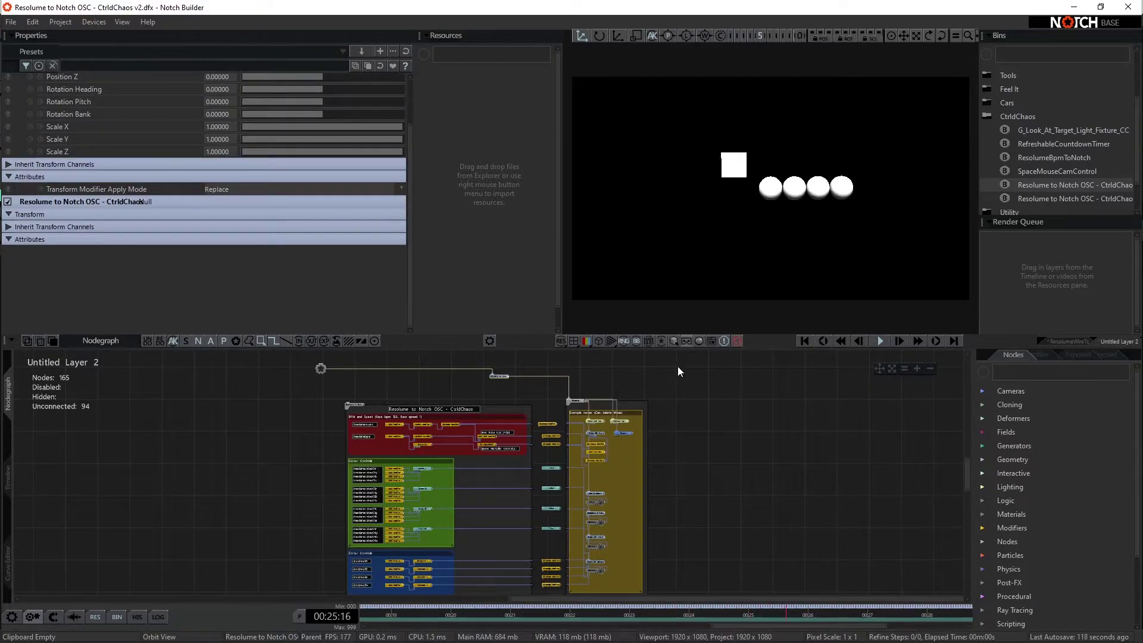
scroll(727, 441, "up", 3)
scroll(829, 433, "down", 2)
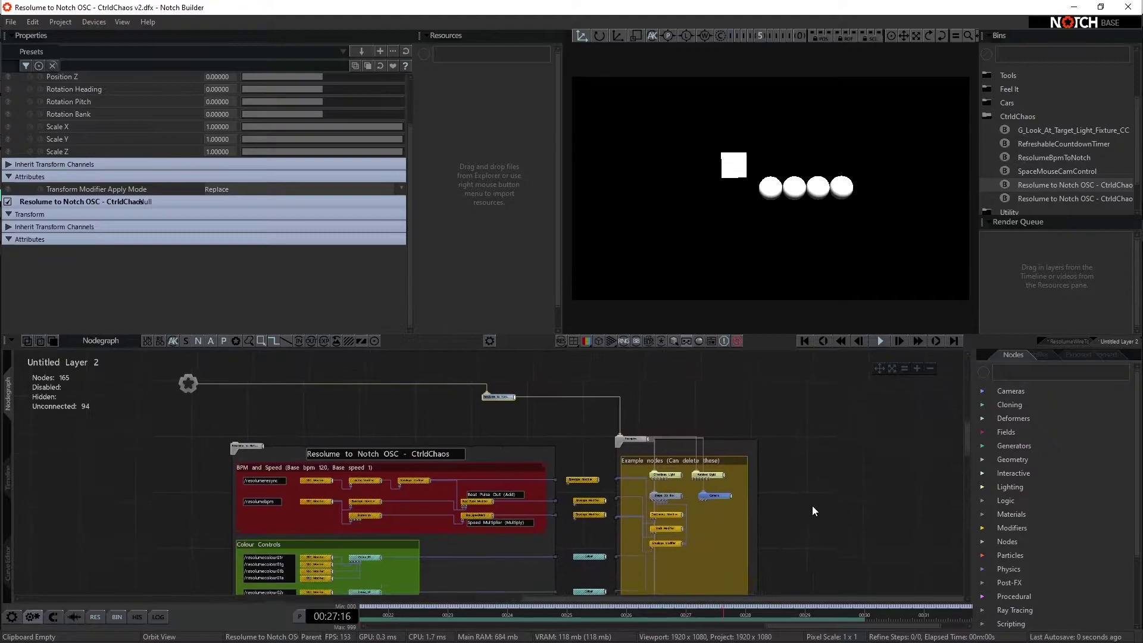
Wire a node output into the example nodes, cutting unconnected nodes from 94 to 90.
scroll(812, 505, "up", 2)
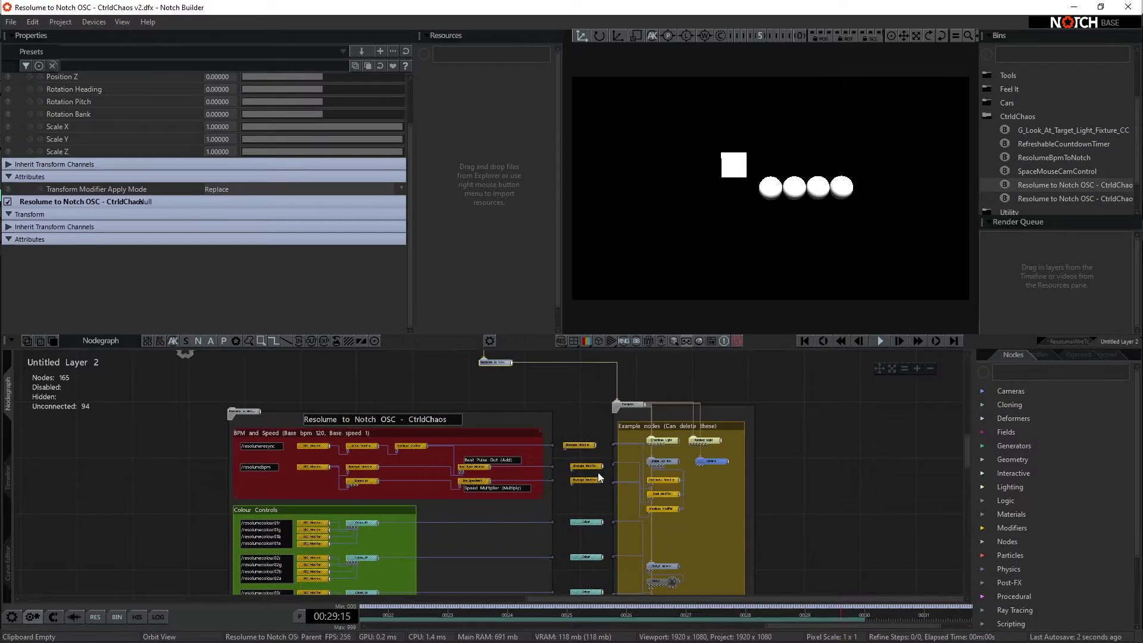
scroll(544, 437, "up", 2)
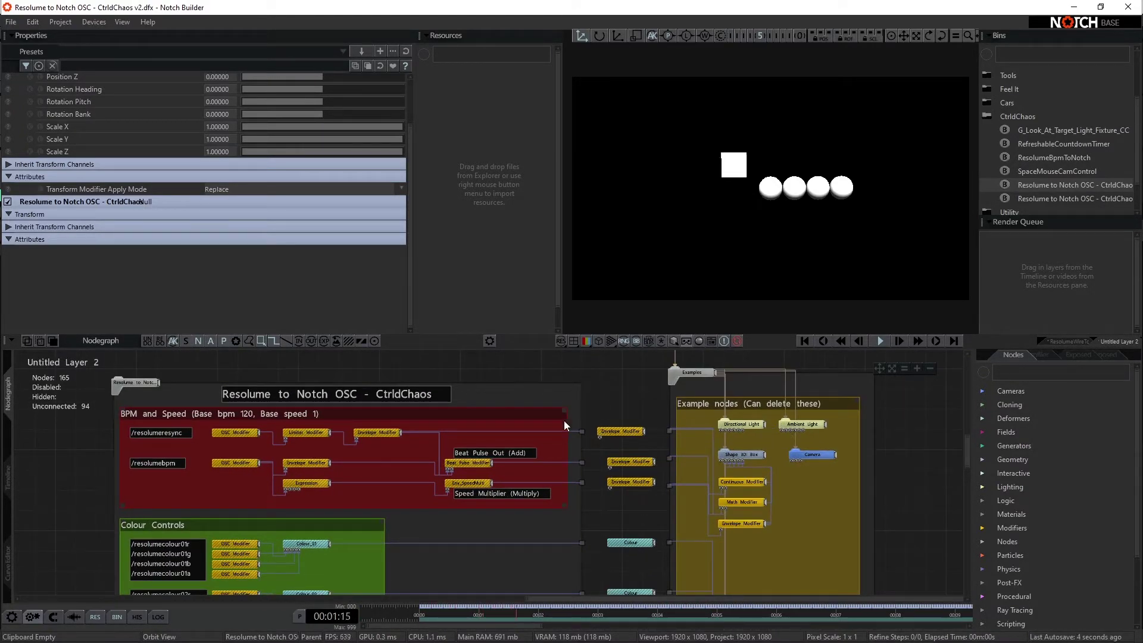
left_click_drag(579, 432, 668, 430)
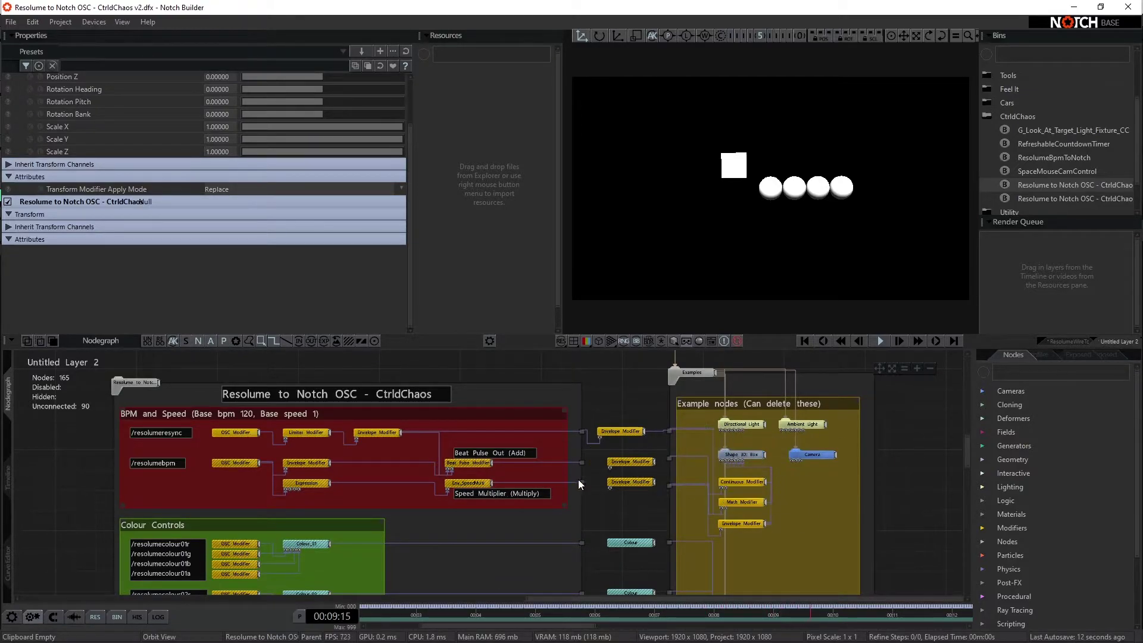
scroll(690, 473, "up", 1)
scroll(689, 472, "down", 4)
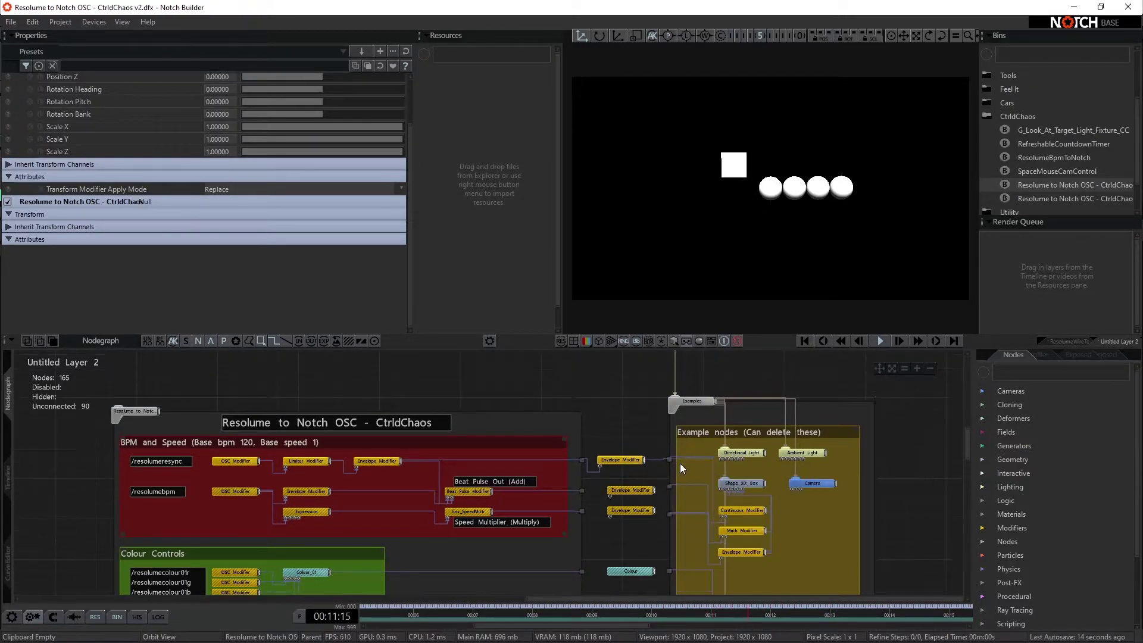
scroll(813, 431, "down", 5)
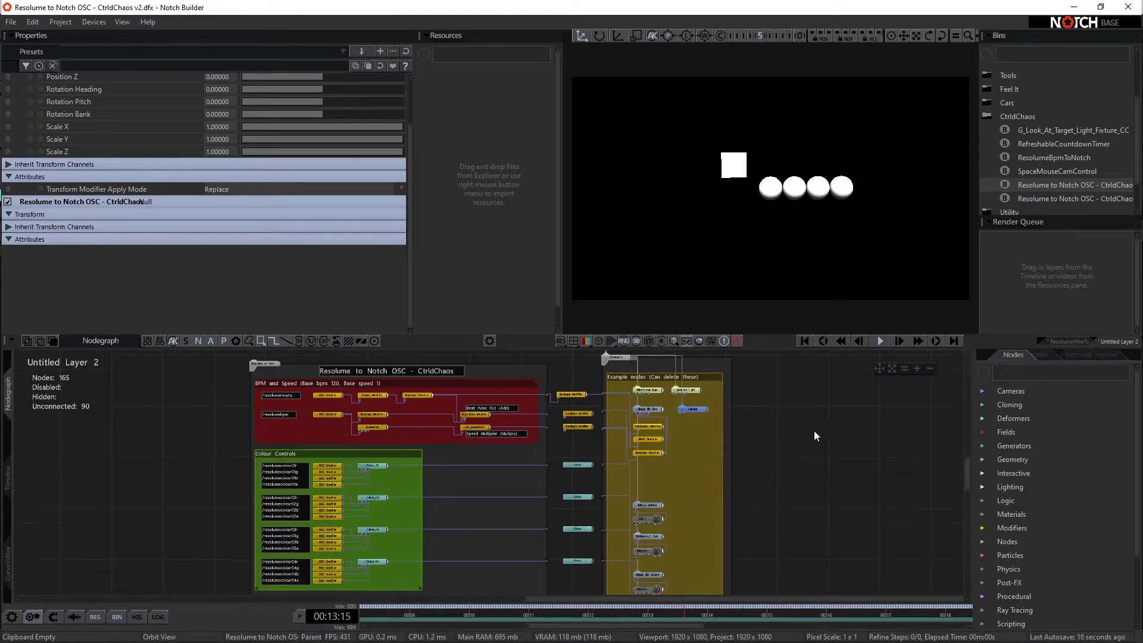
Open the ResolumeWireToNotch layer's node graph from the Timeline and pan to the Example nodes.
left_click(814, 431)
left_click(7, 476)
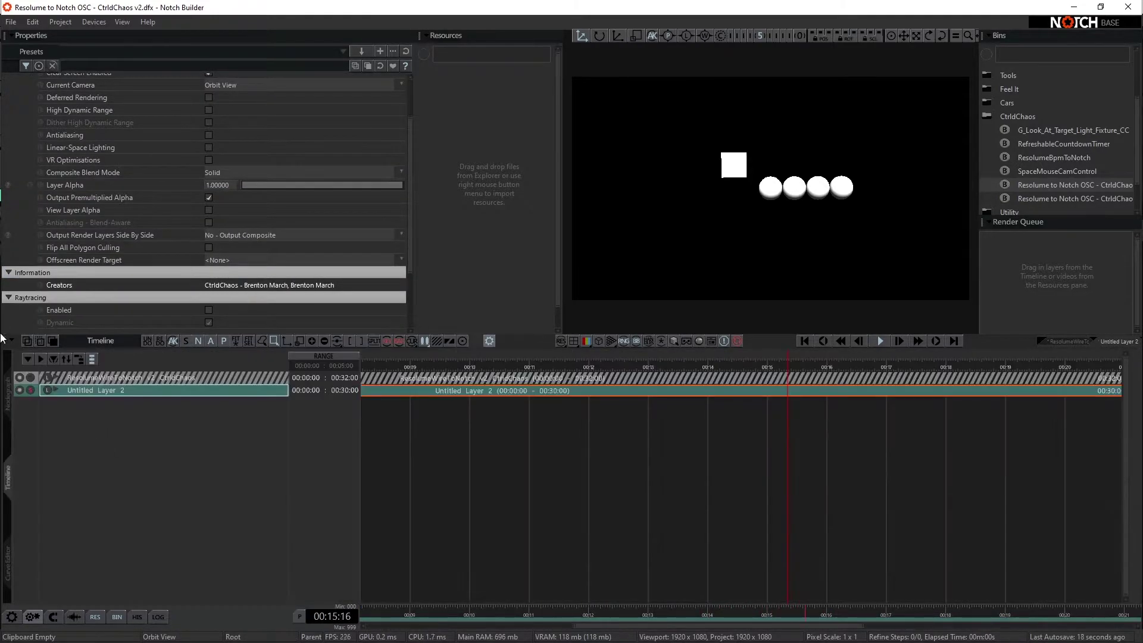
left_click(34, 377)
double_click(83, 376)
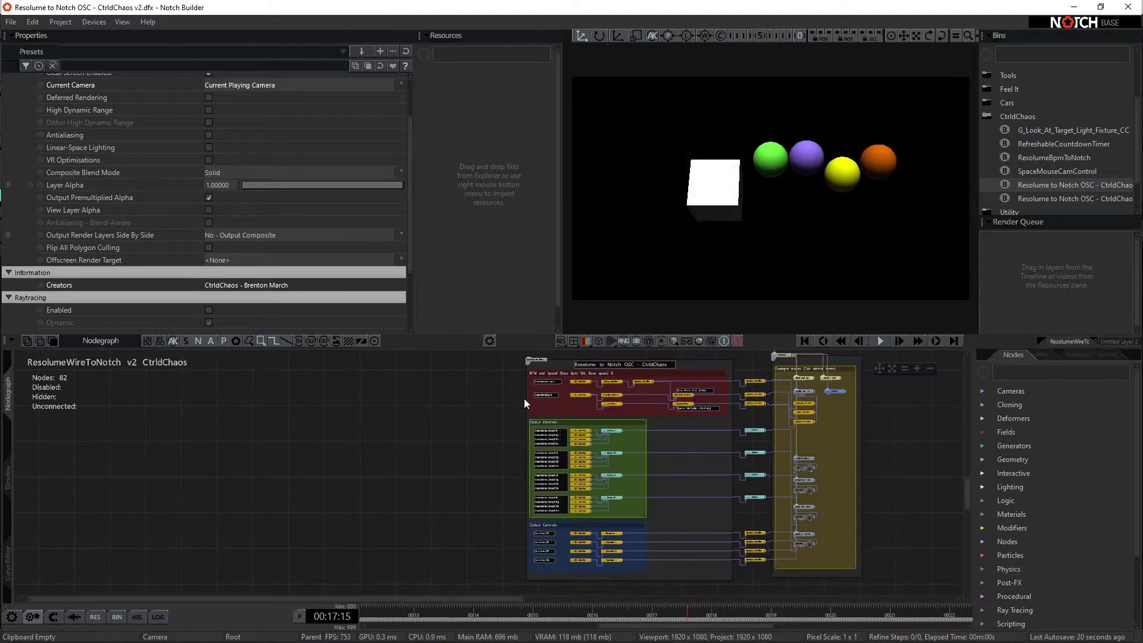
scroll(523, 390, "up", 5)
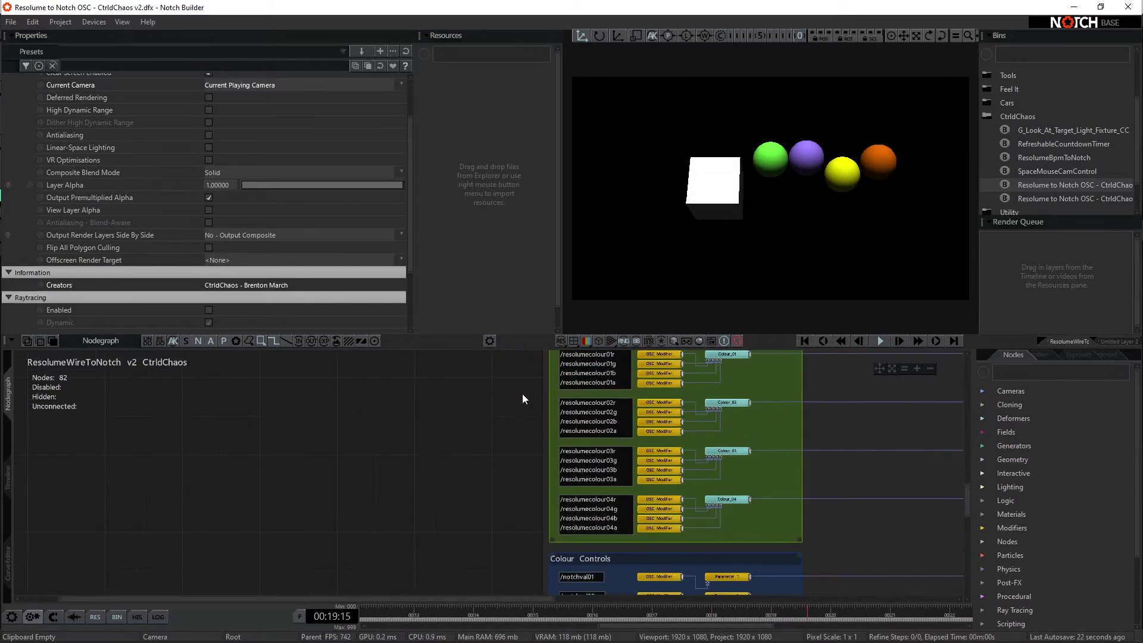
left_click_drag(467, 544, 130, 498)
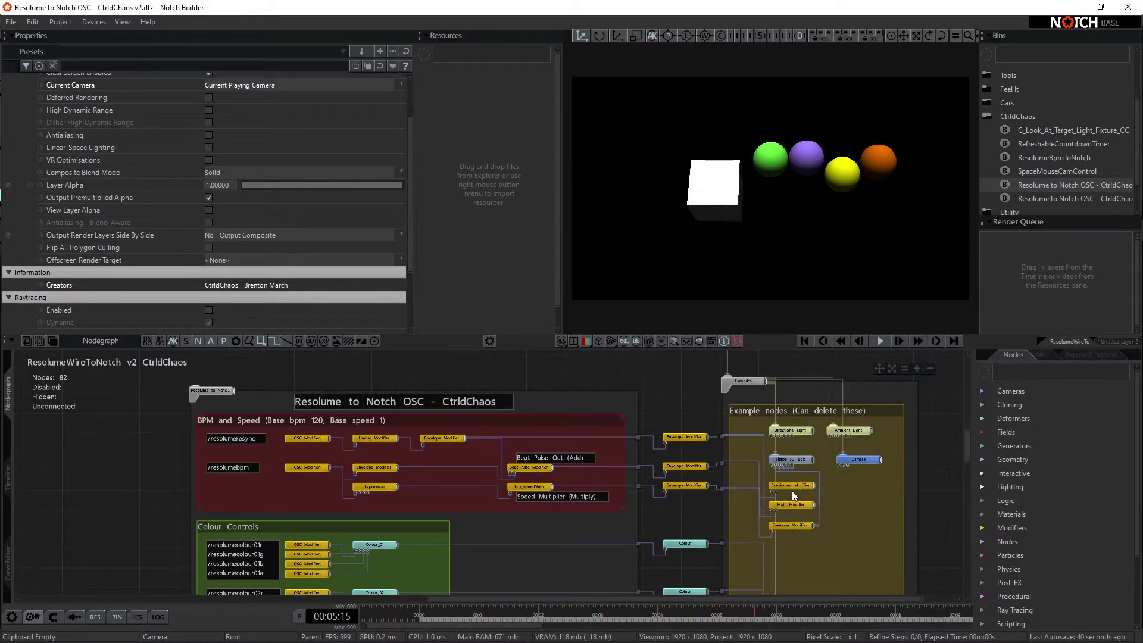
scroll(190, 468, "down", 2)
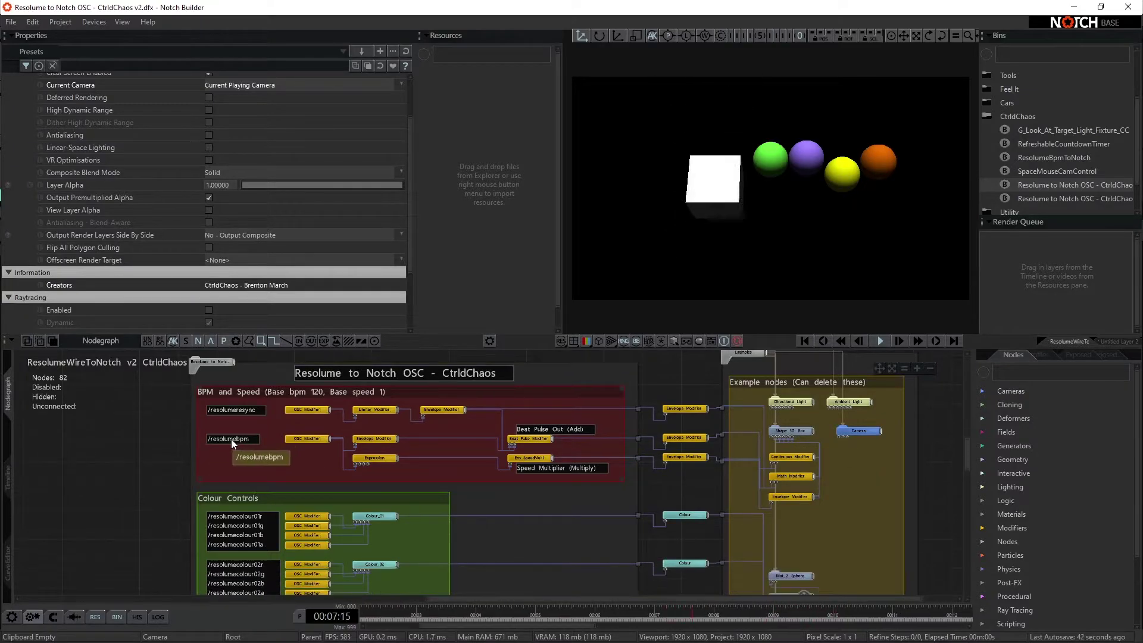
Inspect the Beat Pulse Modifier, Expression and Env_SpeedMulti node attributes in Properties.
left_click(525, 437)
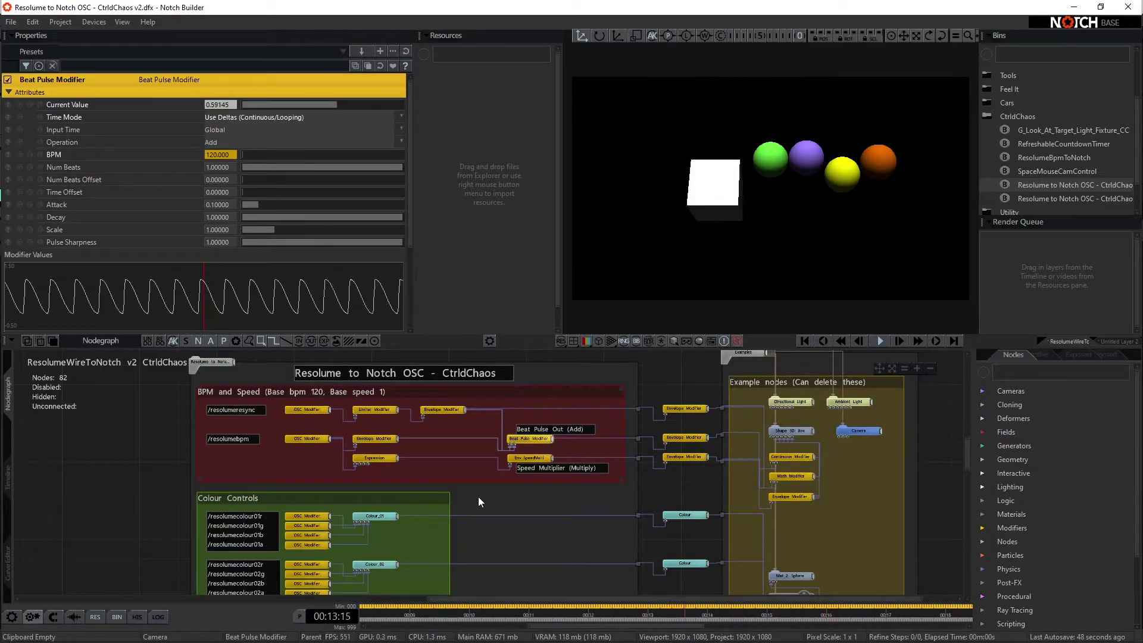
left_click(382, 458)
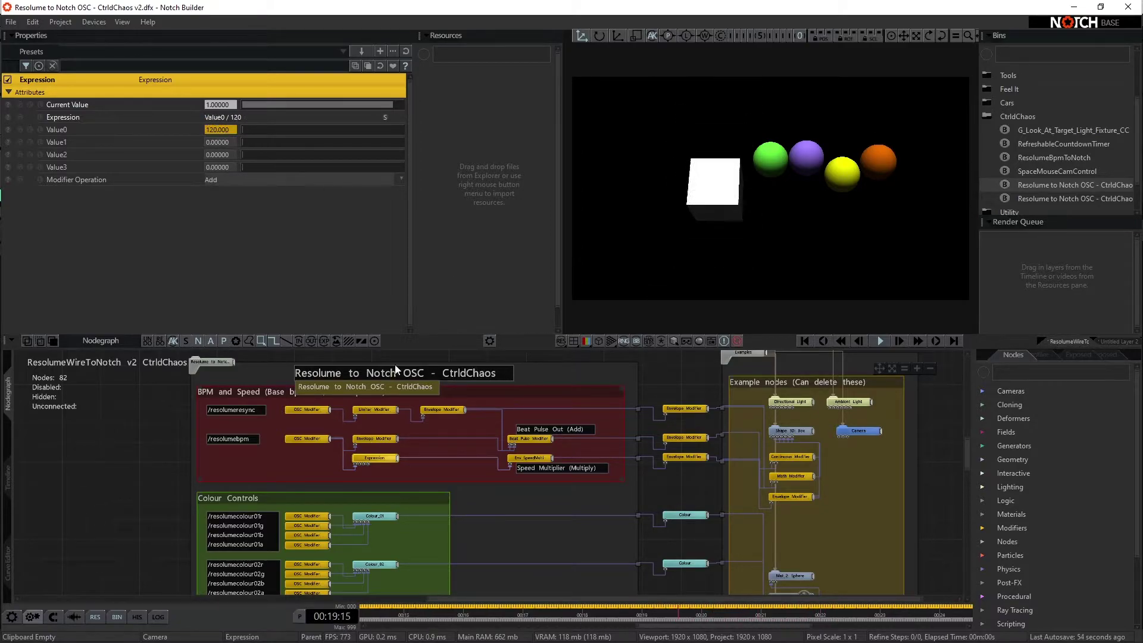
left_click(537, 458)
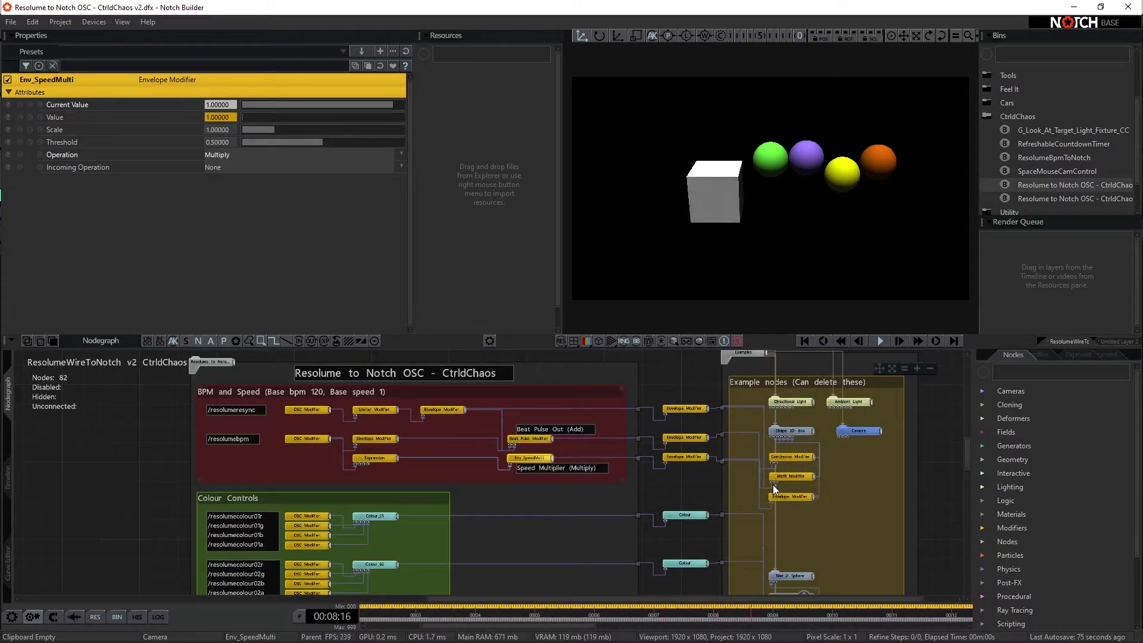
scroll(547, 507, "down", 3)
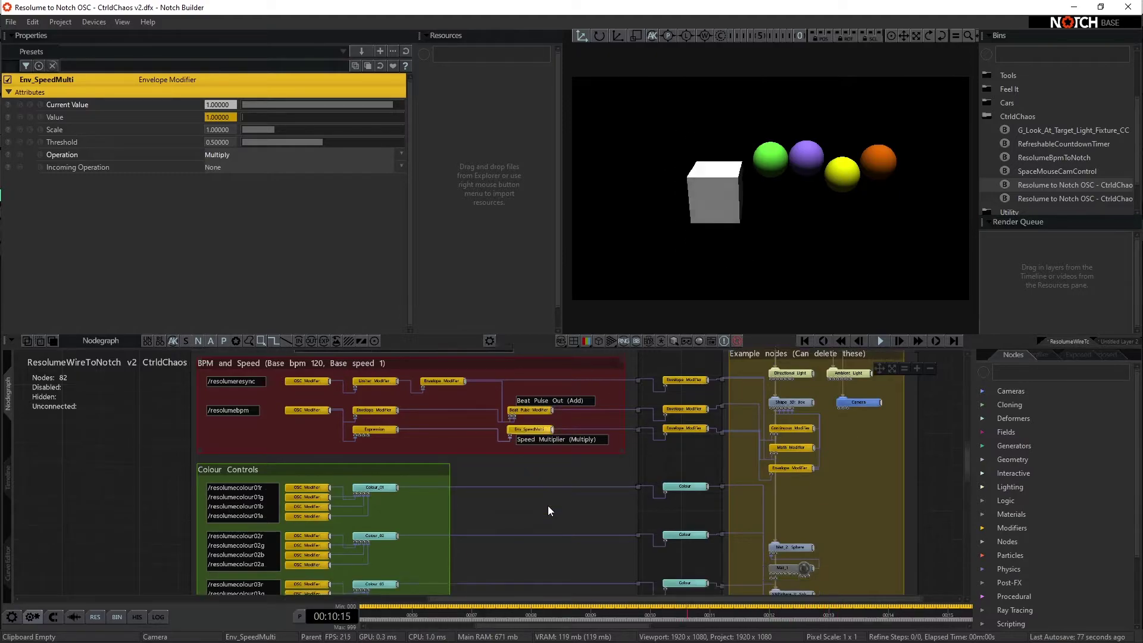
scroll(547, 505, "down", 1)
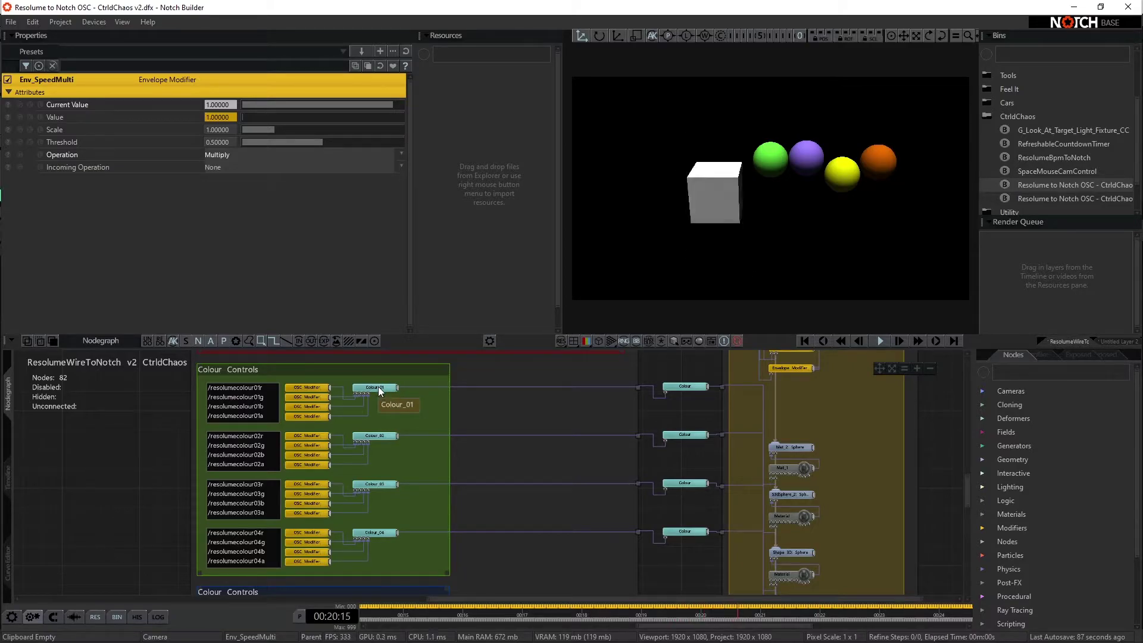
scroll(629, 393, "down", 3)
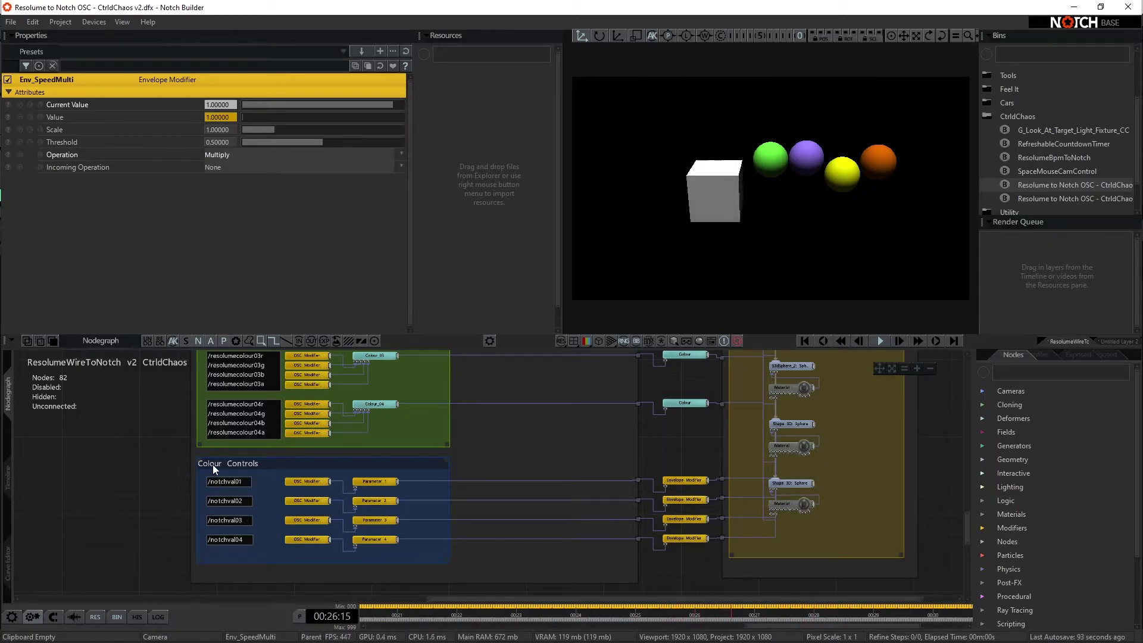
scroll(212, 464, "down", 2)
scroll(212, 465, "up", 3)
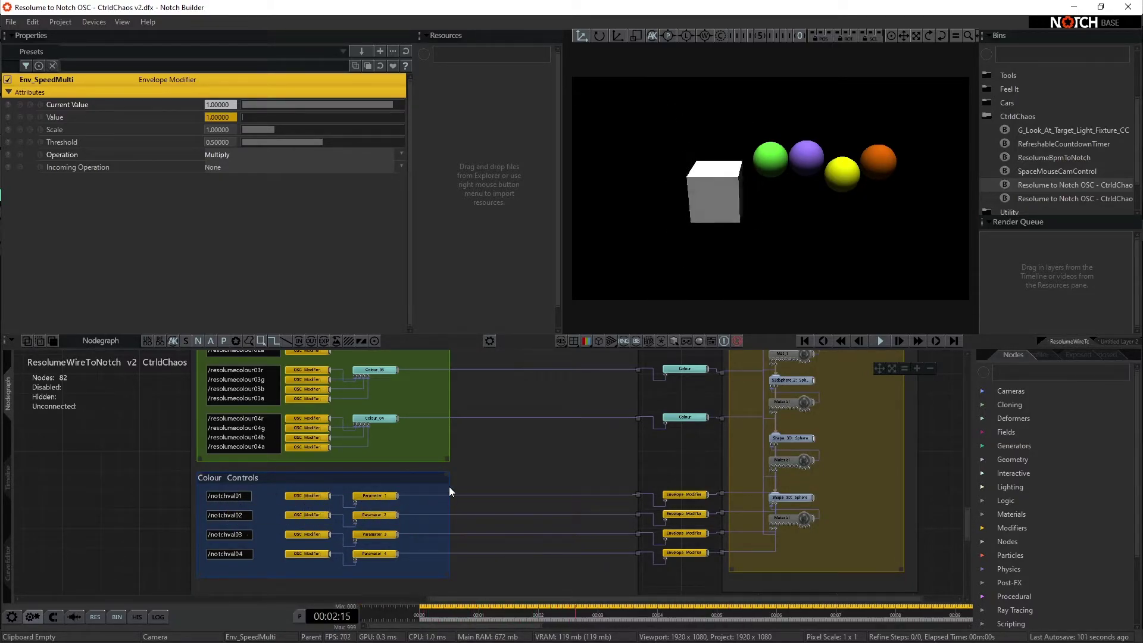
Frame the whole graph, zoom in, and inspect the /resolumeresync row's Envelope Modifier.
scroll(637, 494, "up", 5)
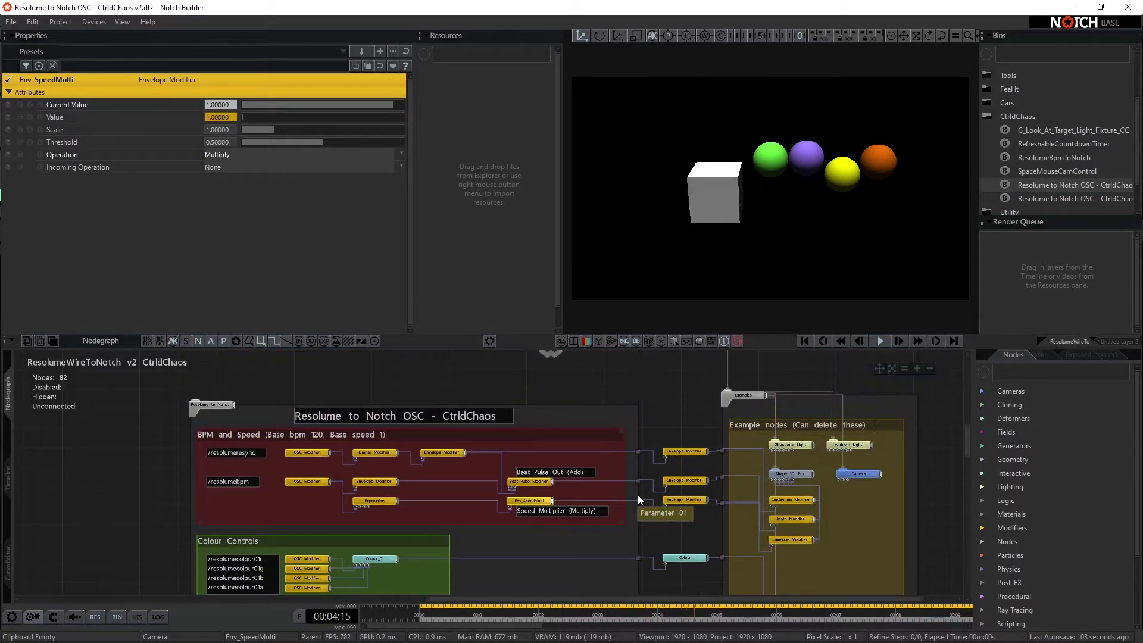
scroll(638, 494, "down", 1)
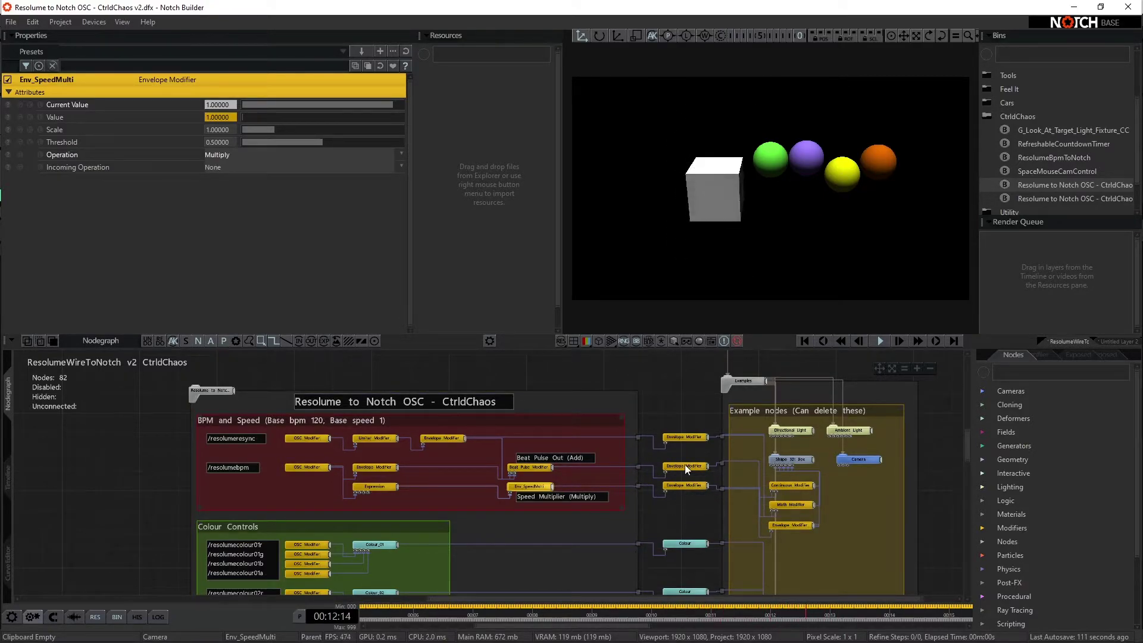
scroll(693, 446, "down", 3)
key("f")
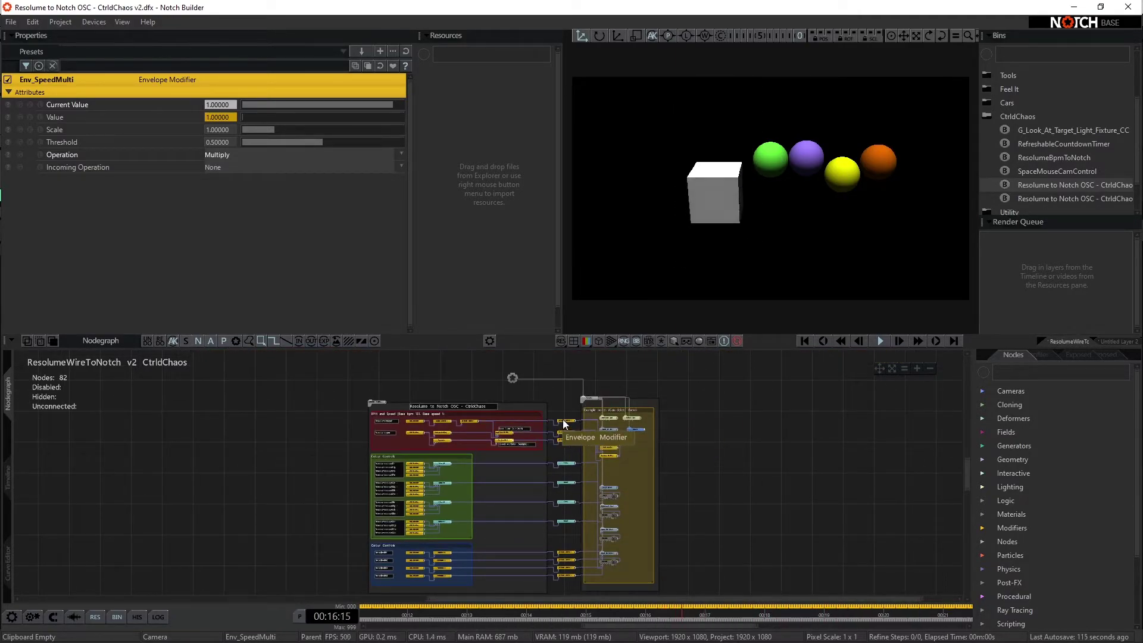
scroll(562, 419, "up", 4)
scroll(691, 445, "up", 5)
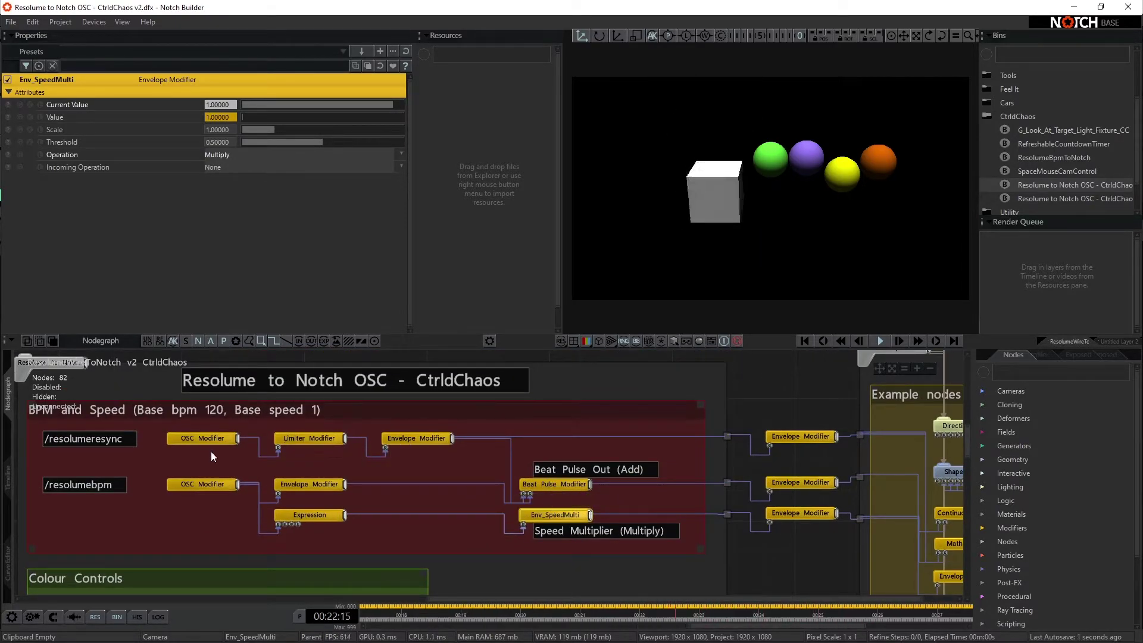
left_click(430, 438)
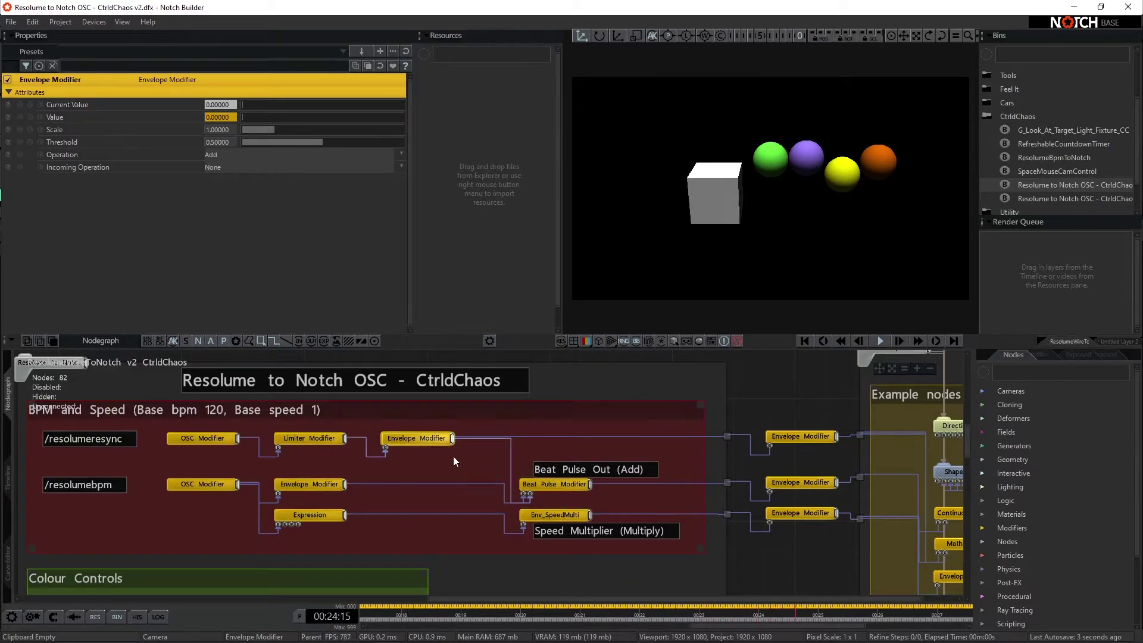
Inspect the Beat Pulse Modifier, keeping its Use Deltas (Continuous/Looping) time mode.
left_click(547, 484)
scroll(554, 491, "up", 3)
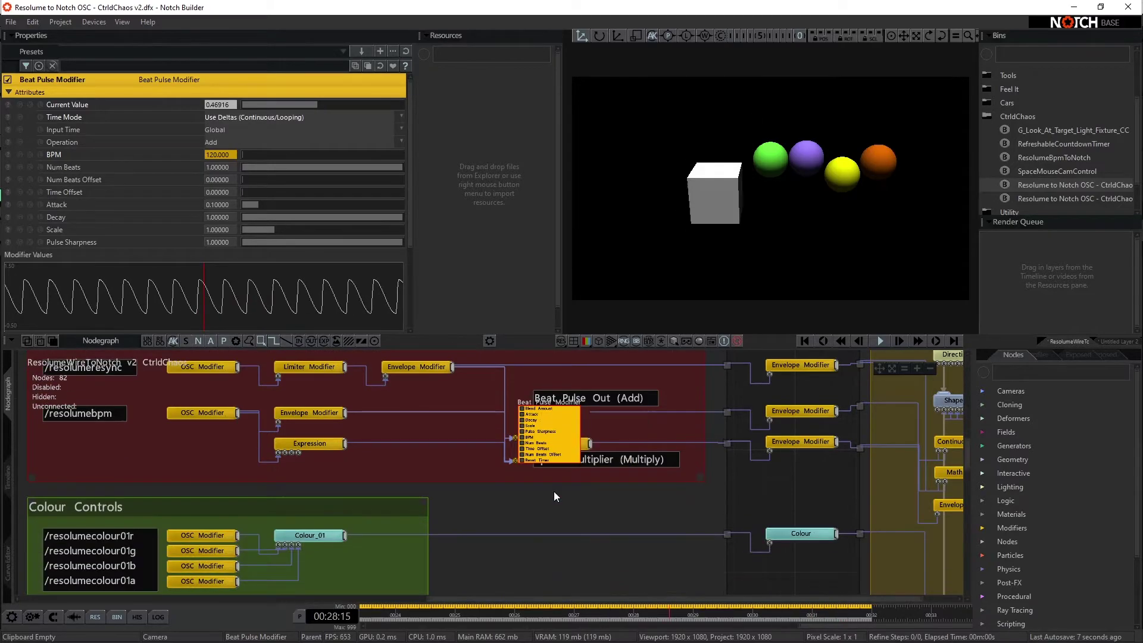
scroll(553, 455, "up", 2)
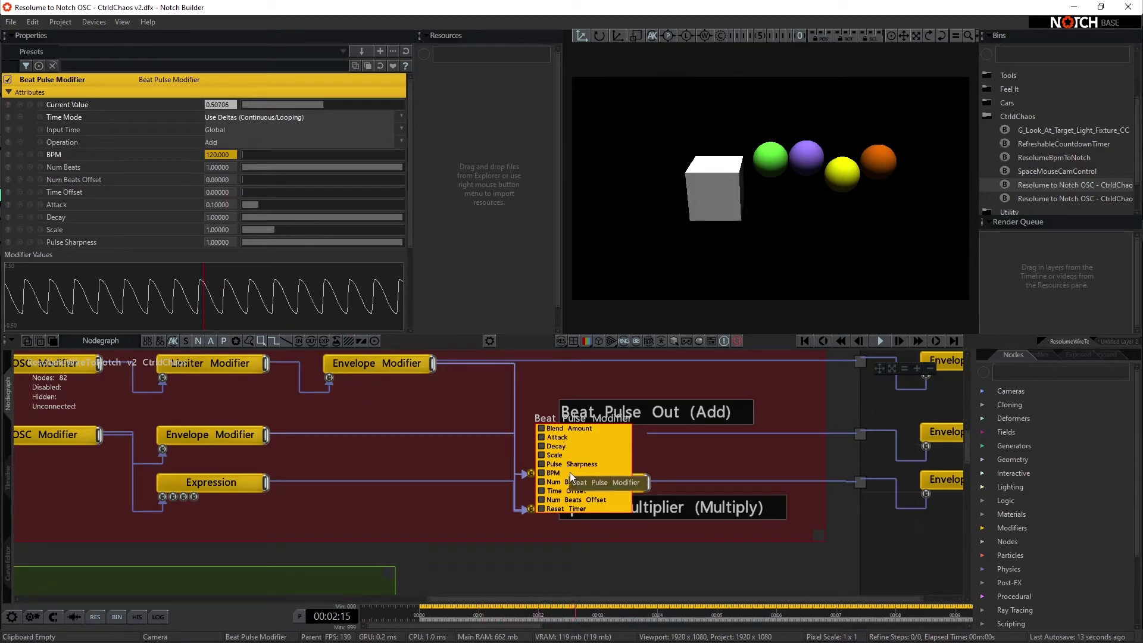
left_click_drag(381, 397, 330, 391)
left_click(485, 392)
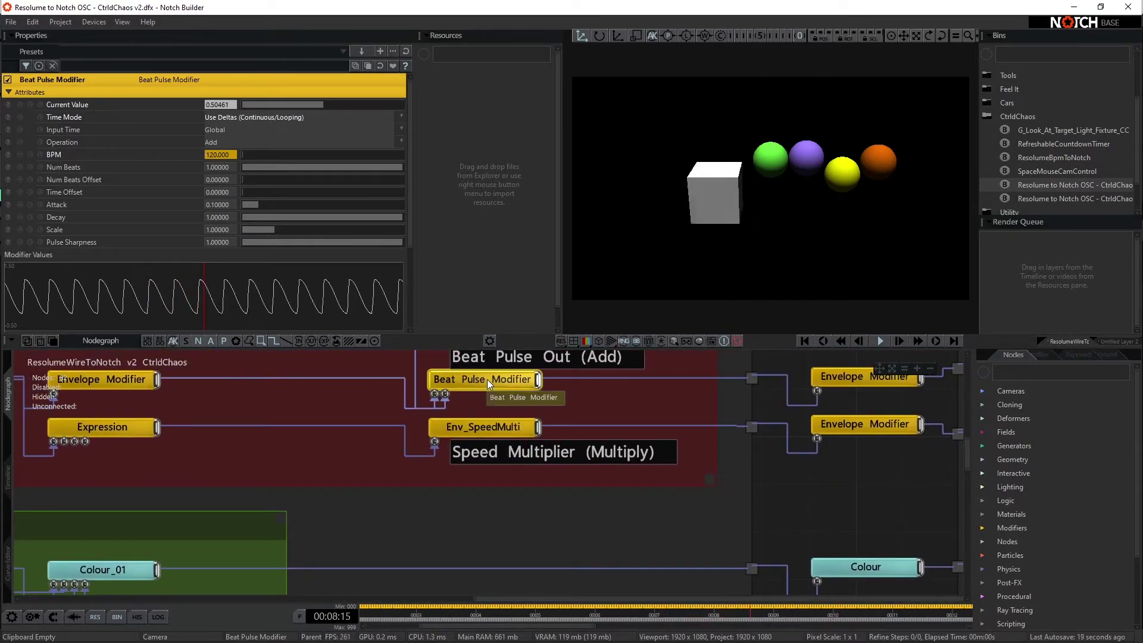
left_click(256, 118)
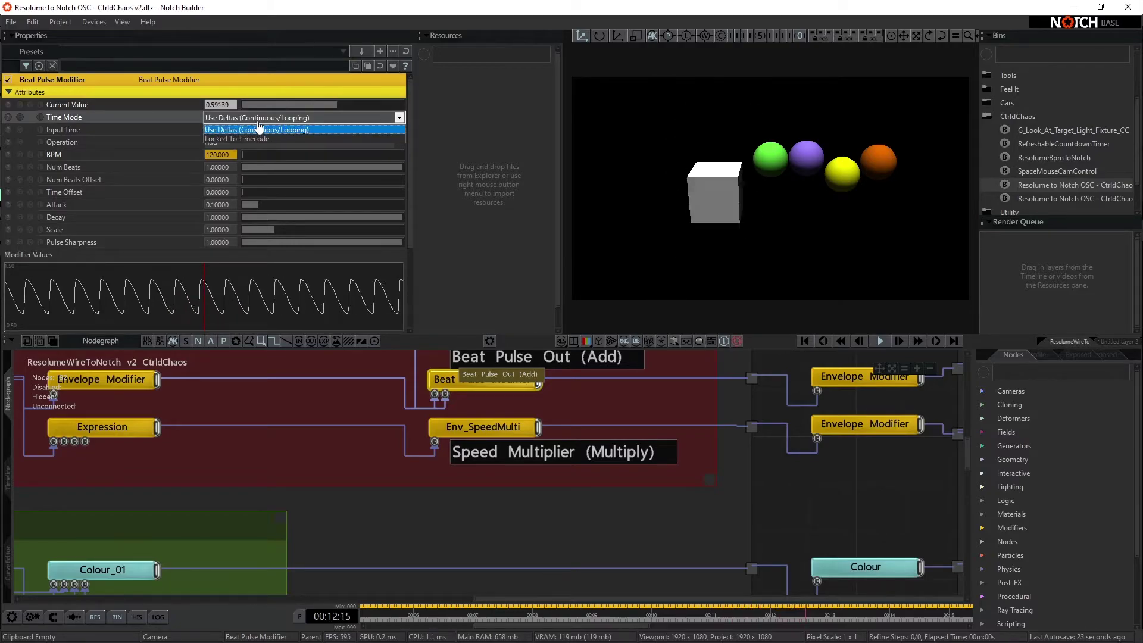
left_click(263, 127)
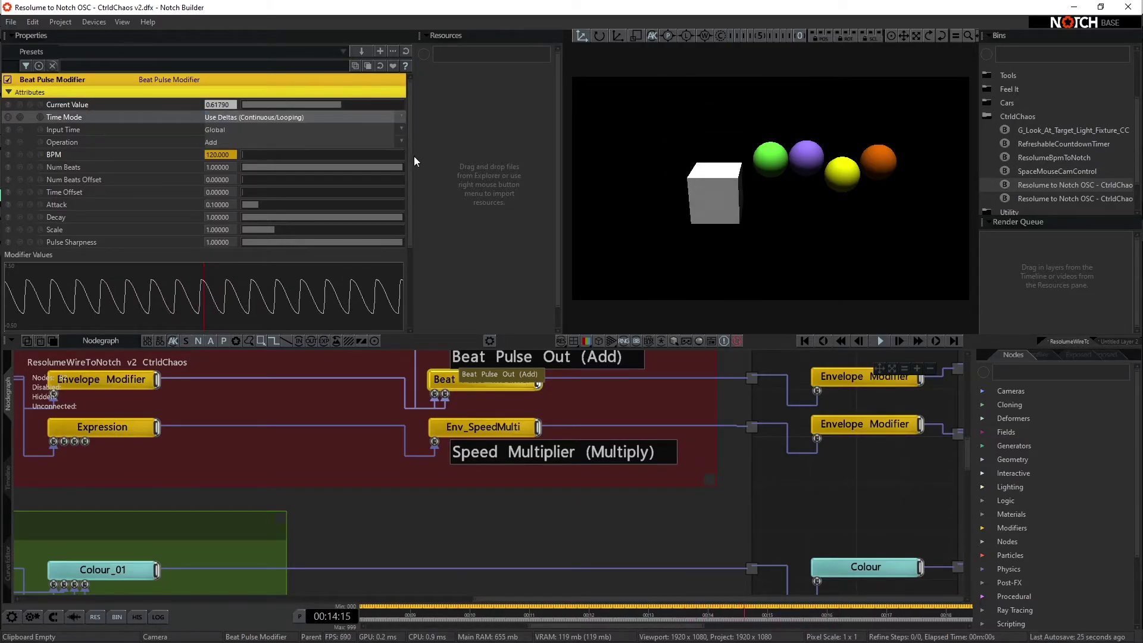
Frame all nodes, inspect the Continuous and Math Modifiers, then deselect to show root settings.
key("f")
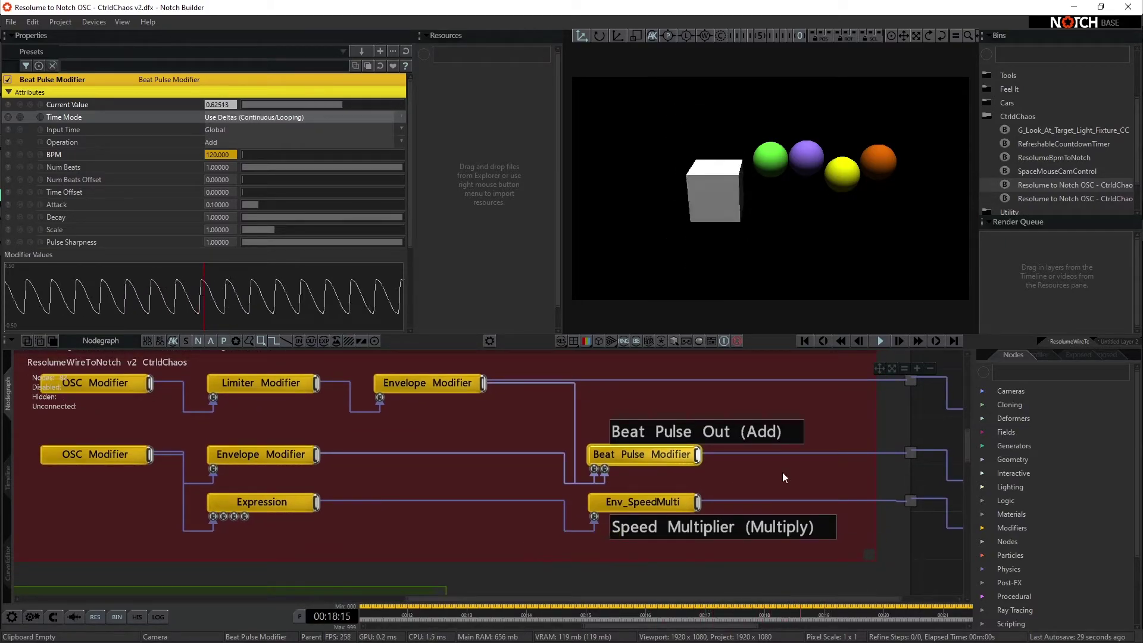
left_click_drag(732, 470, 473, 459)
scroll(655, 434, "down", 2)
scroll(669, 448, "up", 1)
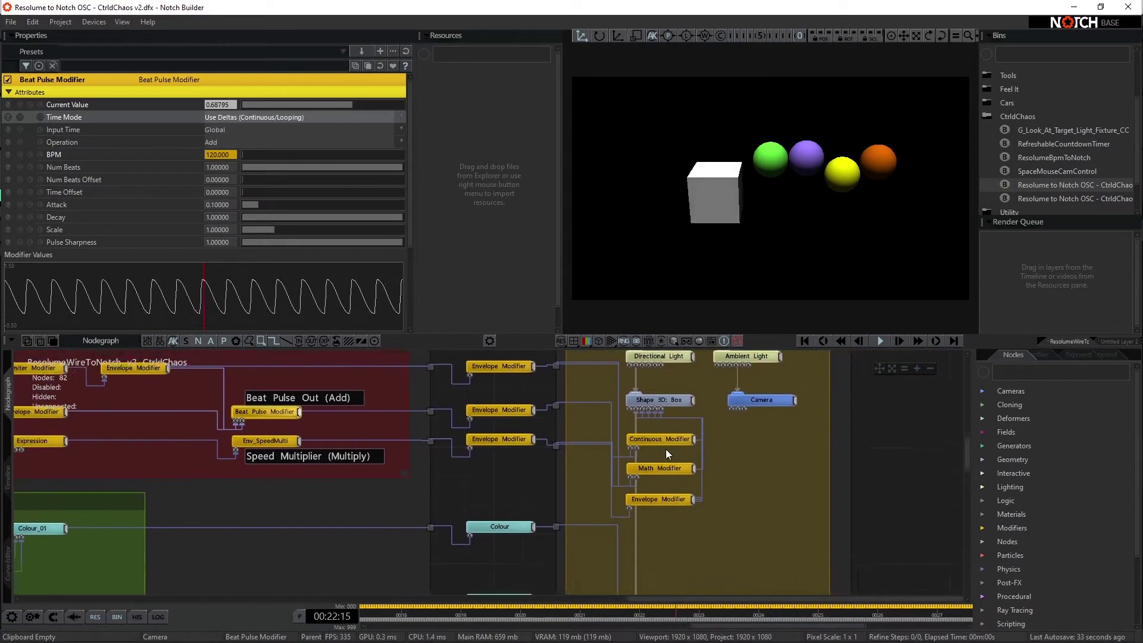
left_click(655, 436)
scroll(642, 451, "up", 2)
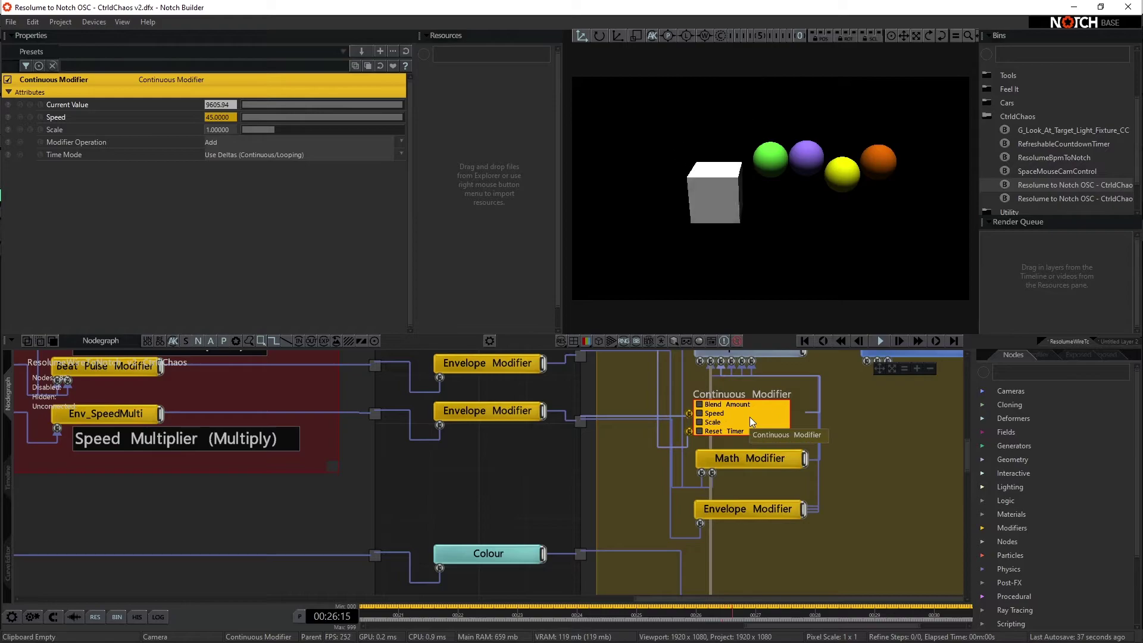
left_click(751, 457)
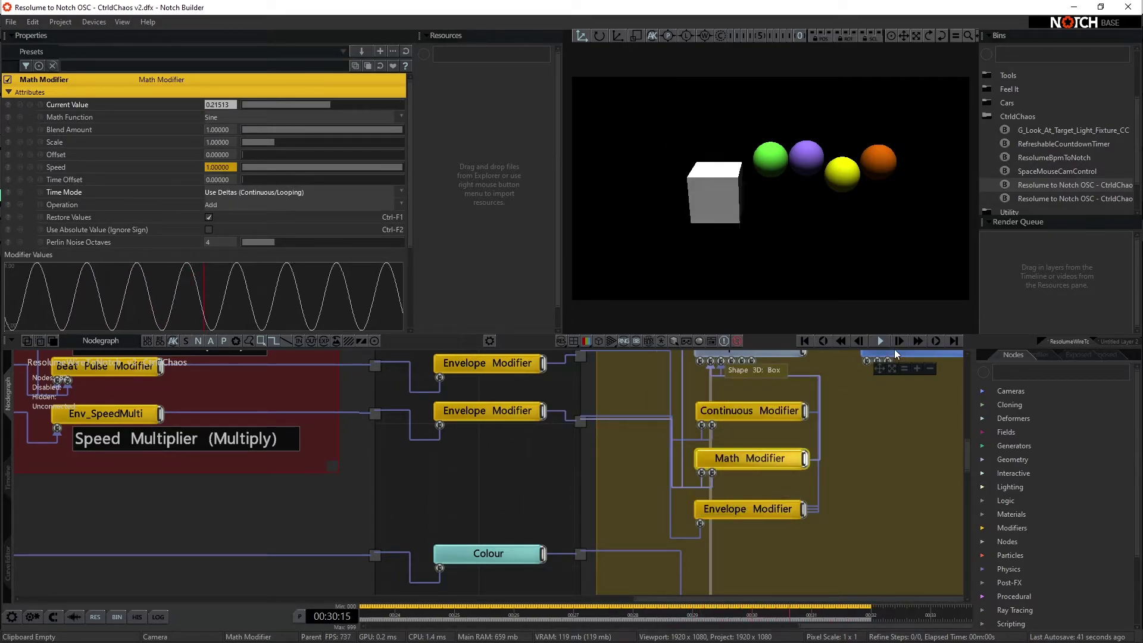
scroll(836, 463, "down", 10)
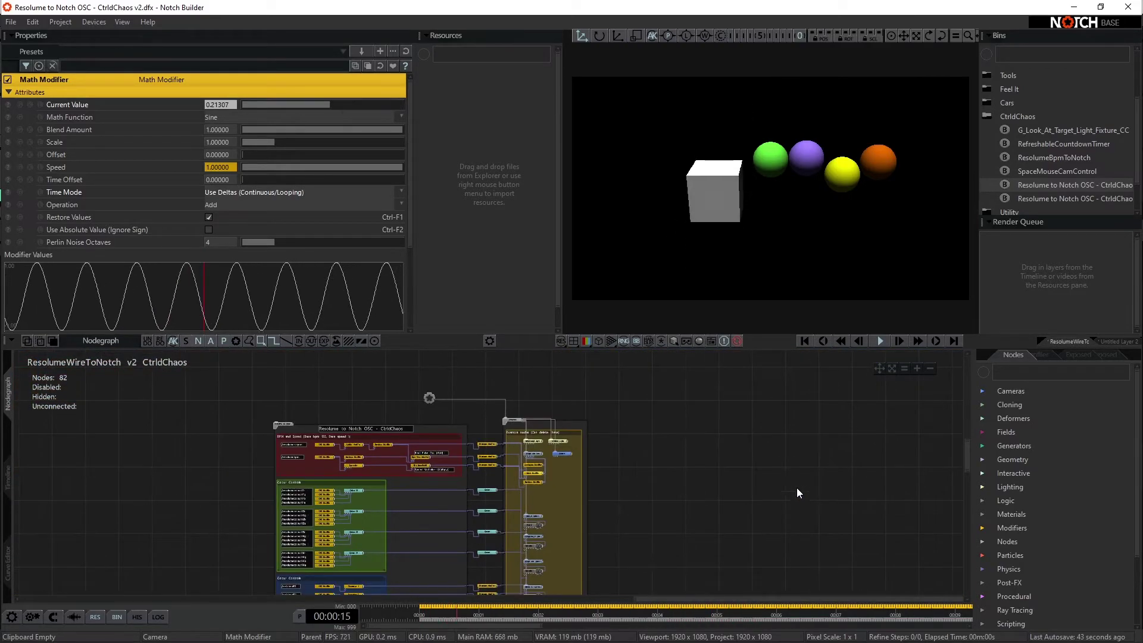
left_click(811, 462)
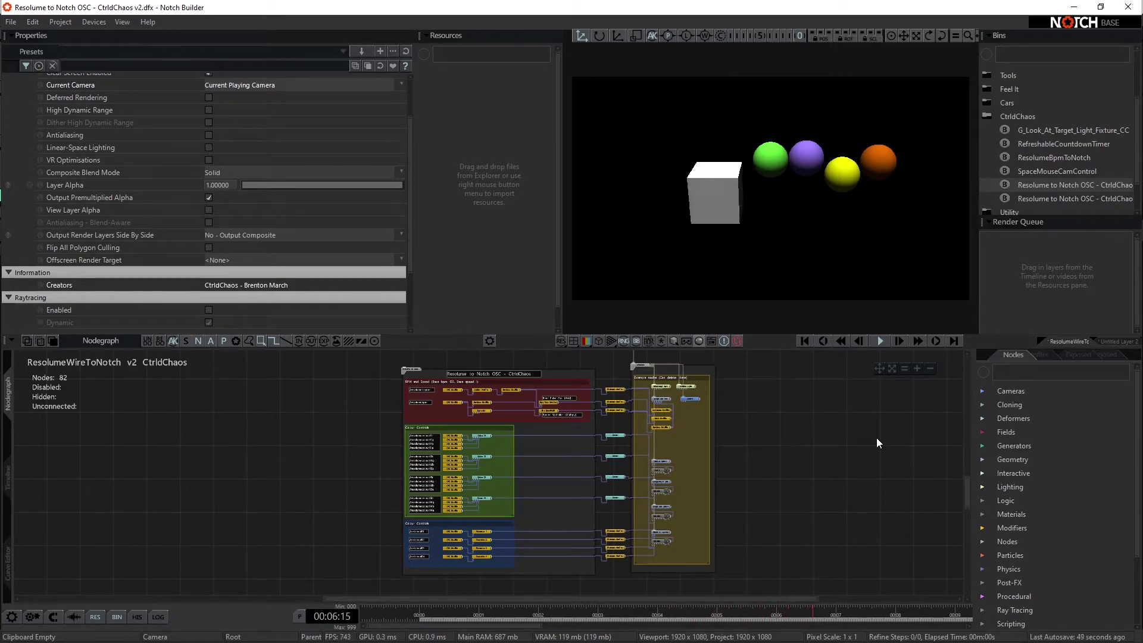
Bring File Explorer up at ResolumeToNotch_CtrldChaos and select ResolumeToNotchOsc-CtrldChaos.cwired.
key("alt+Tab")
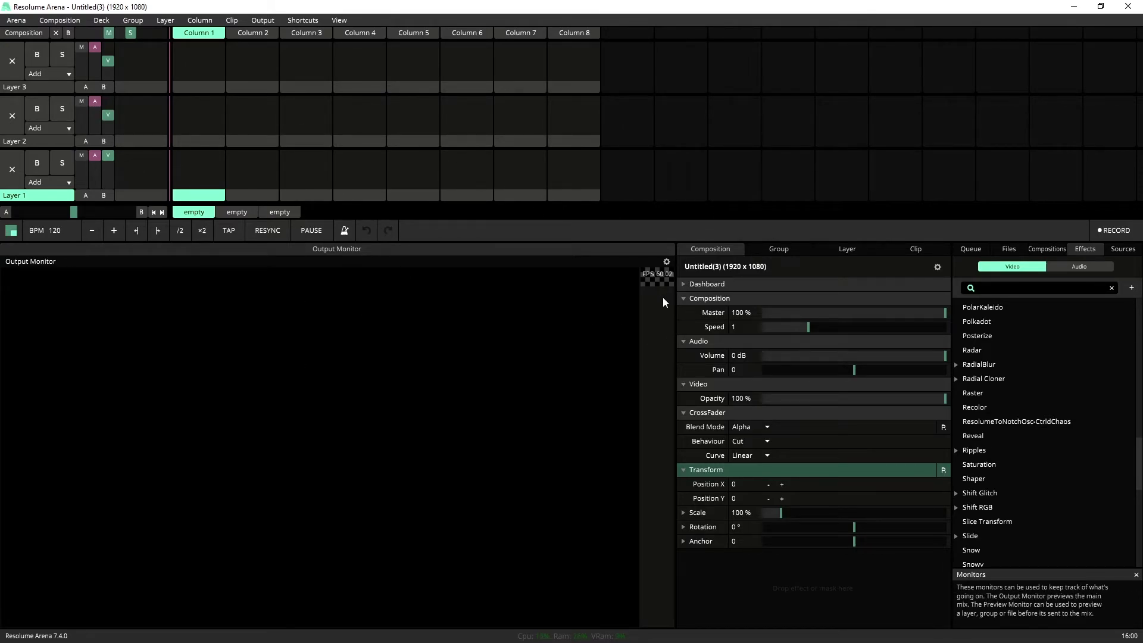
key("alt+Tab")
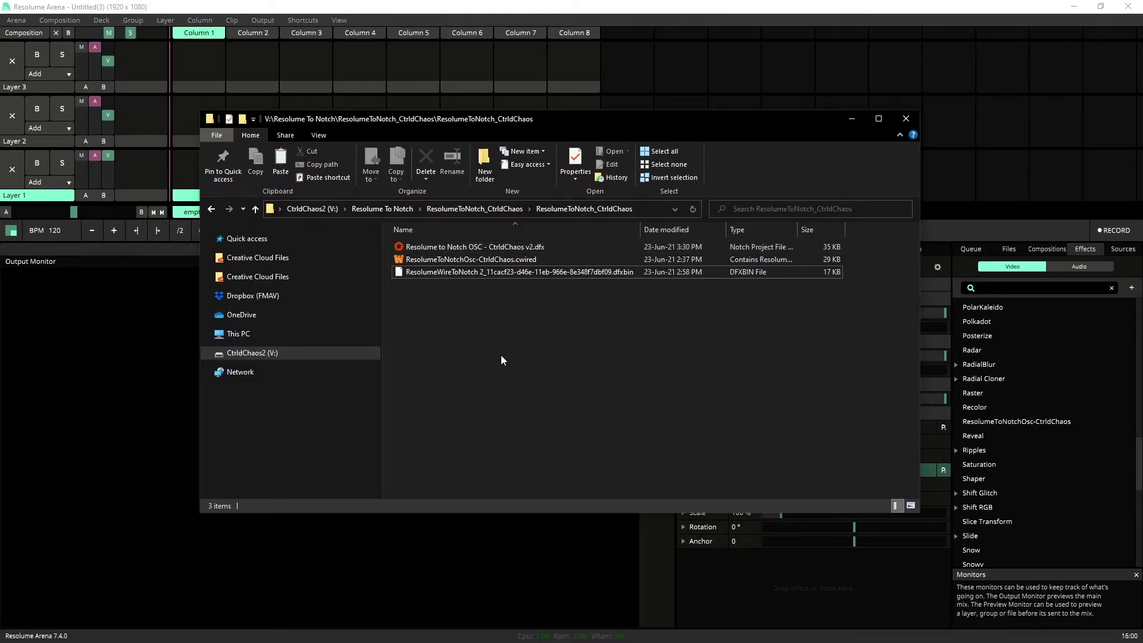
left_click(479, 259)
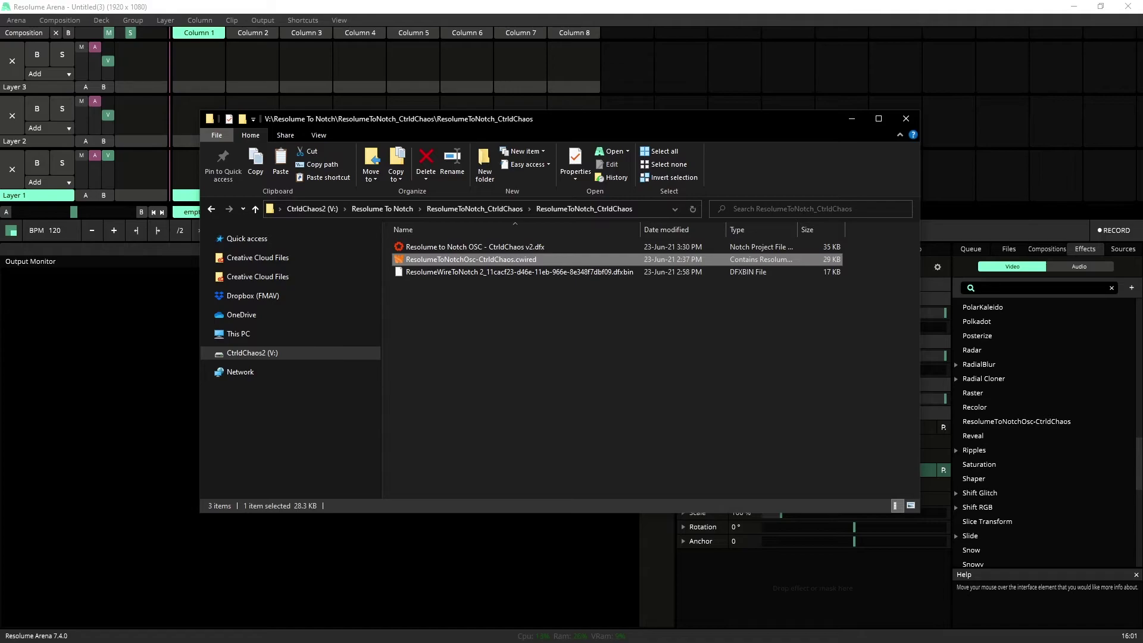
Install the ResolumeToNotchOsc-CtrldChaos .cwired Wire patch into Resolume and minimise File Explorer.
left_click_drag(560, 127, 524, 325)
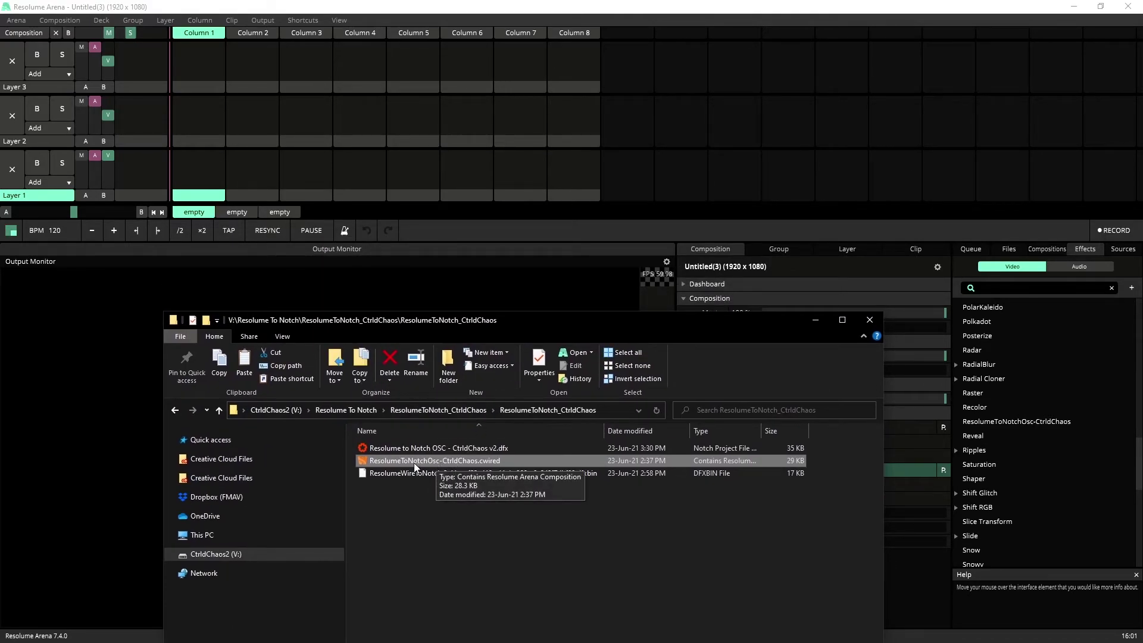
left_click_drag(413, 462, 473, 100)
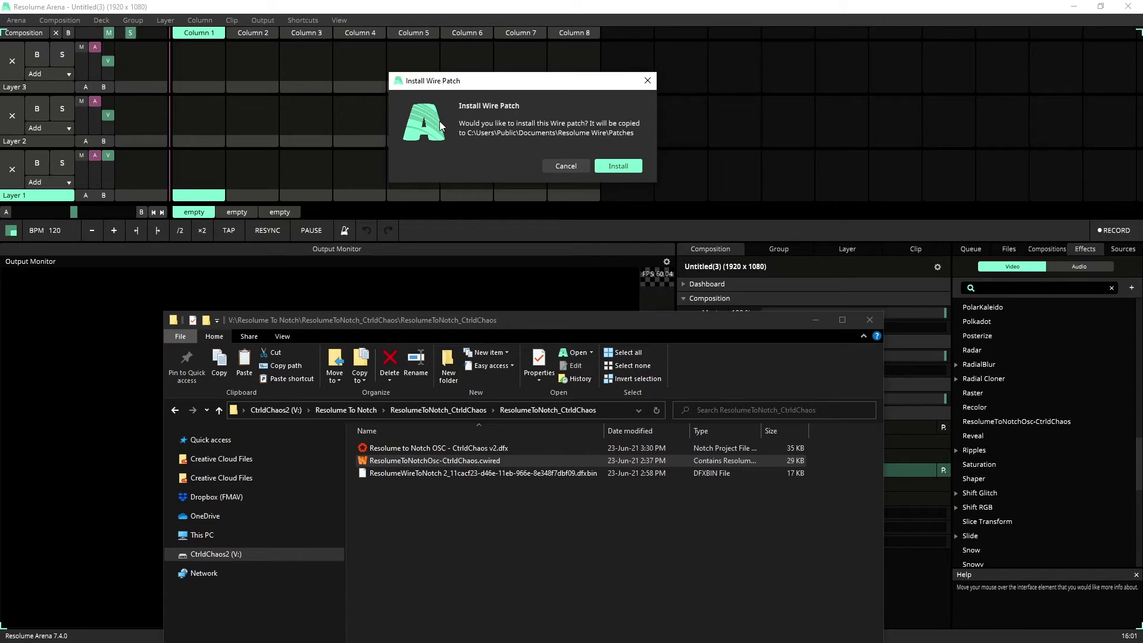
left_click(633, 170)
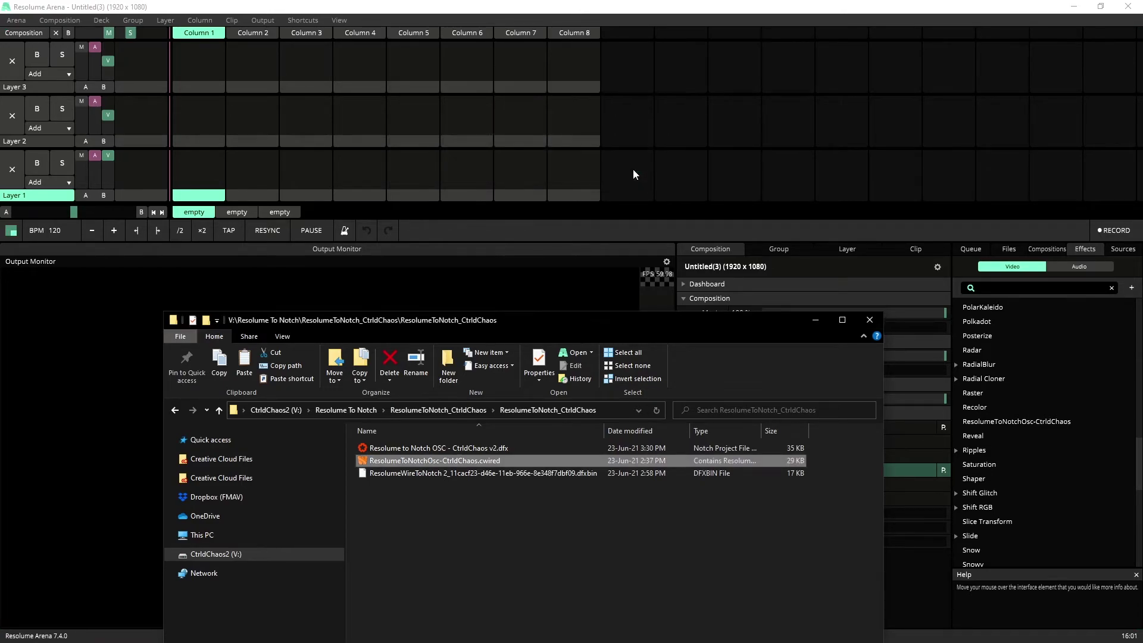
left_click(815, 321)
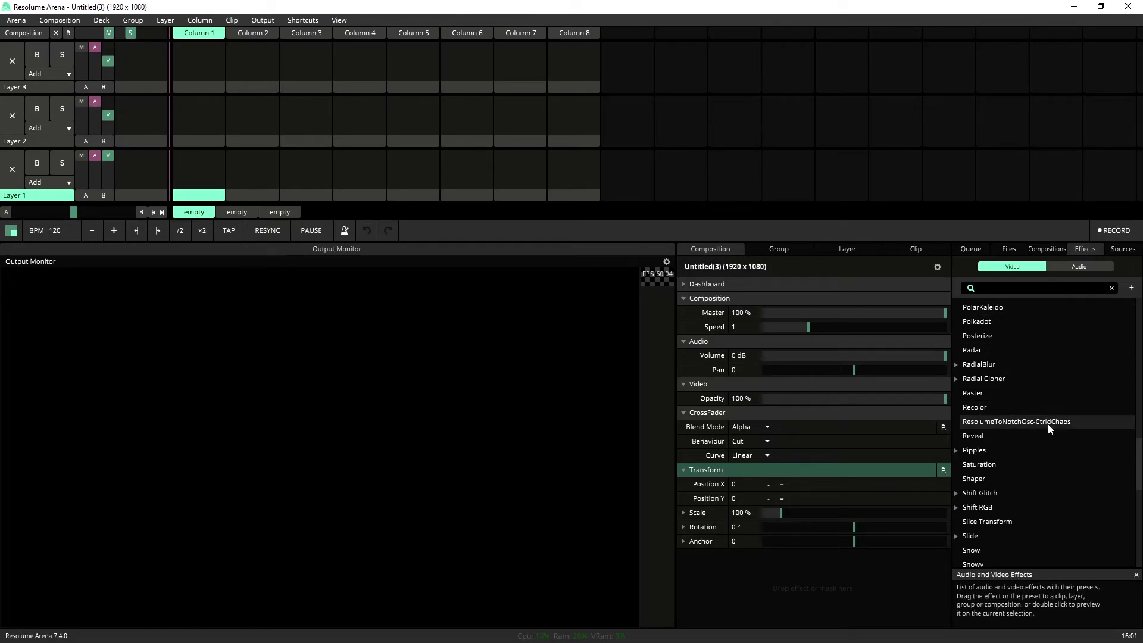
Add ResolumeToNotchOsc-CtrldChaos below Transform in the composition and check the Notch scene.
left_click_drag(962, 443, 840, 448)
scroll(825, 443, "down", 3)
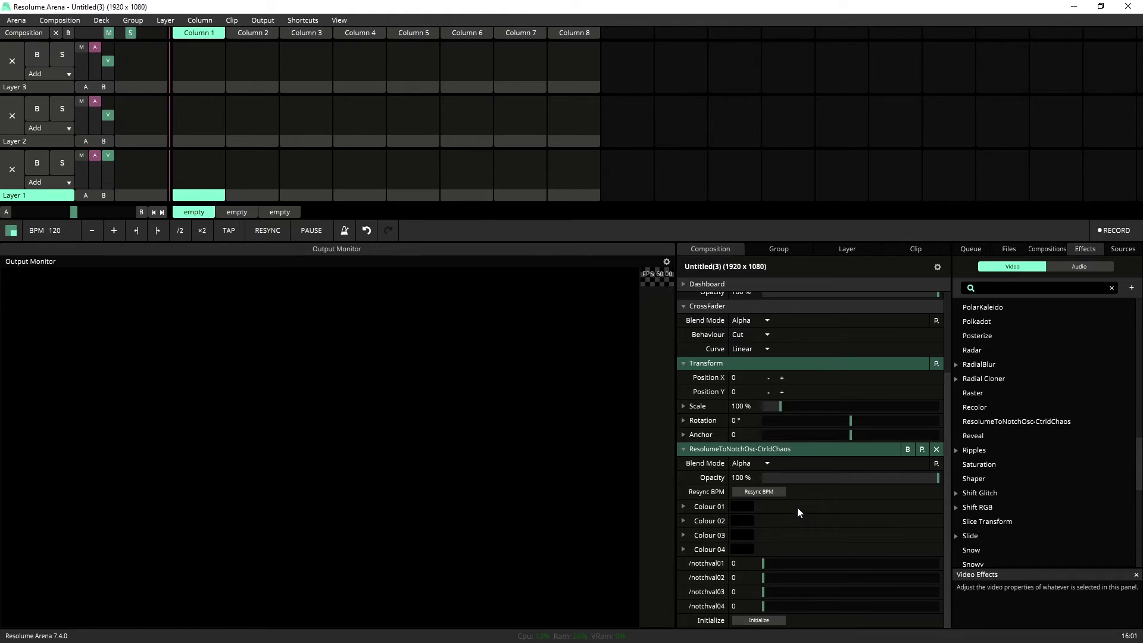
key("alt+Tab")
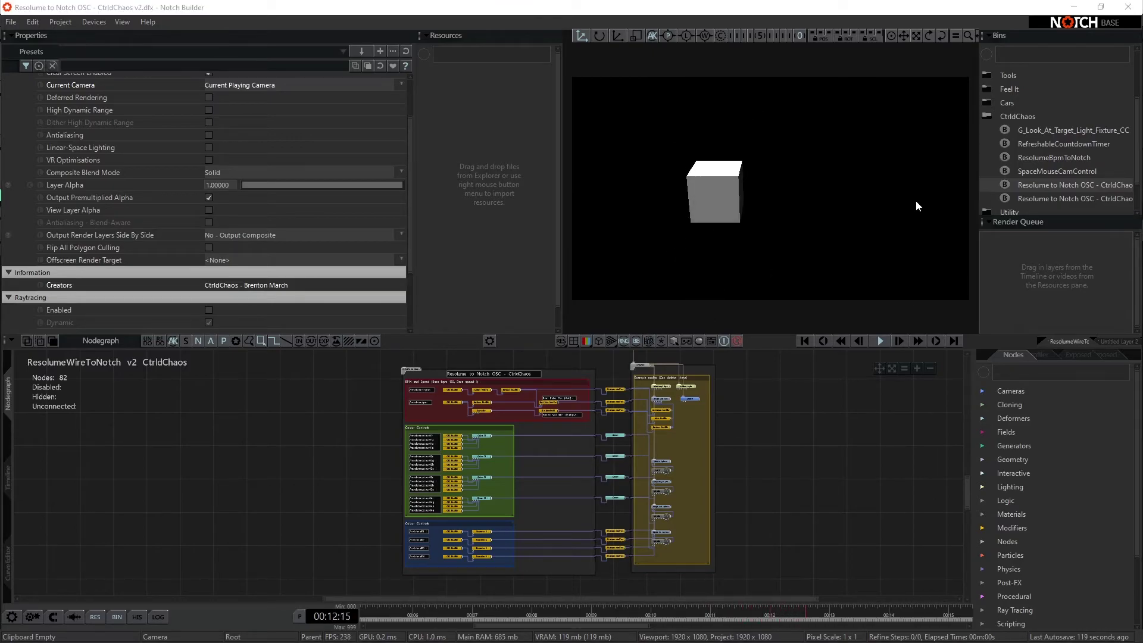
key("alt+Tab")
scroll(1099, 483, "down", 5)
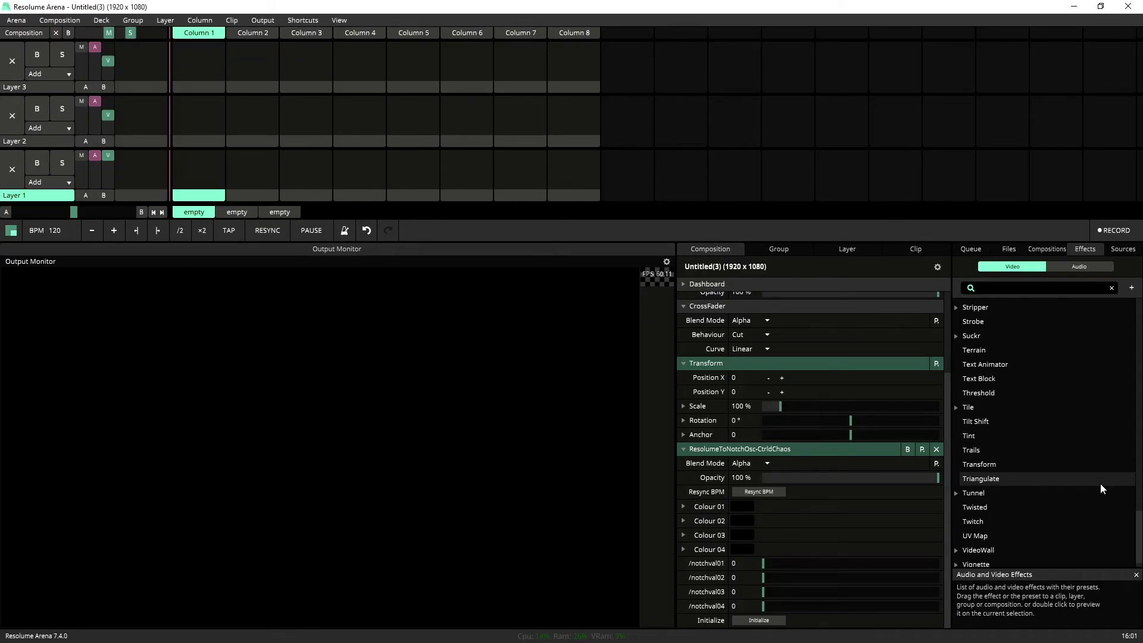
scroll(1100, 483, "up", 5)
Place Notch Builder Spout Sender from Spout Servers into Layer 1 Column 1 and play it.
left_click(1123, 250)
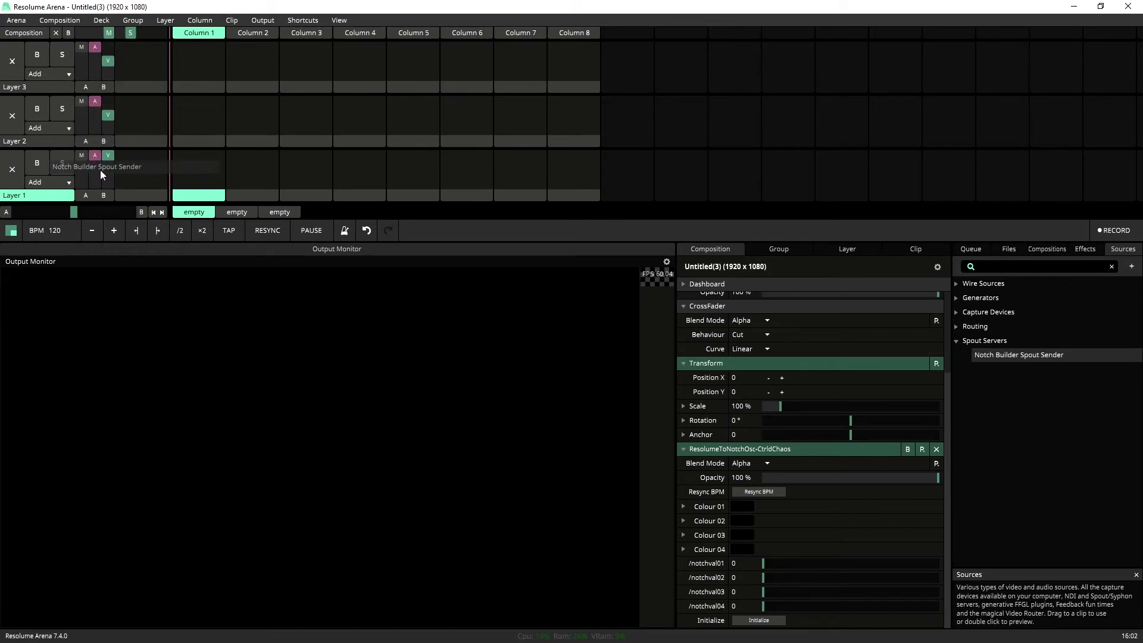
left_click_drag(183, 185, 189, 175)
left_click(179, 167)
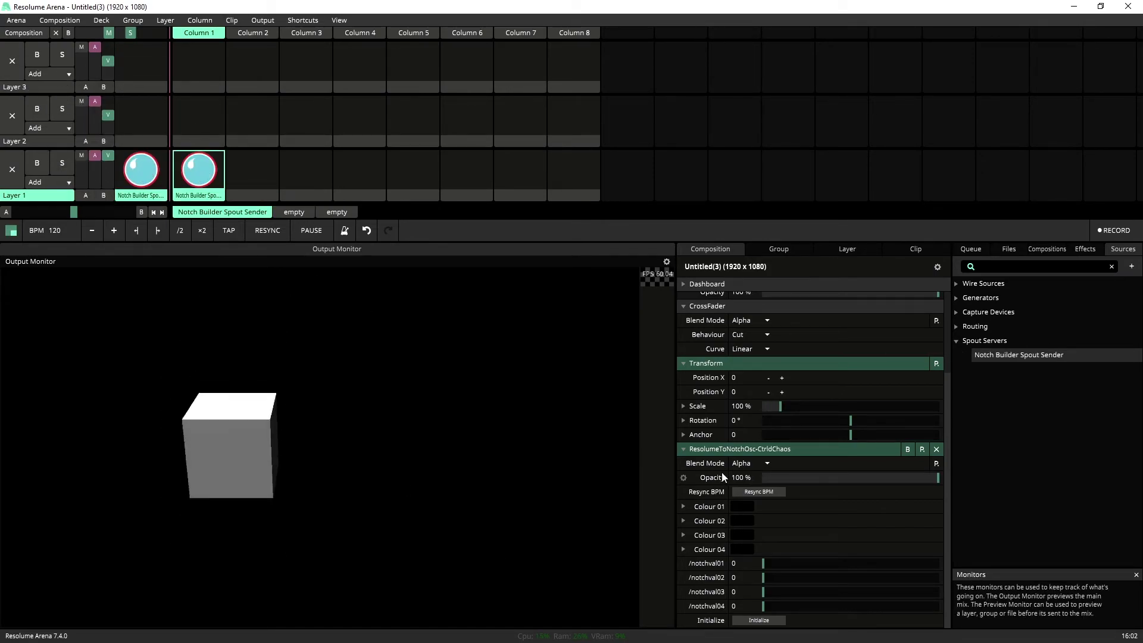
Set the effect's Colour 01 to yellow and Colour 02 to green.
left_click(746, 504)
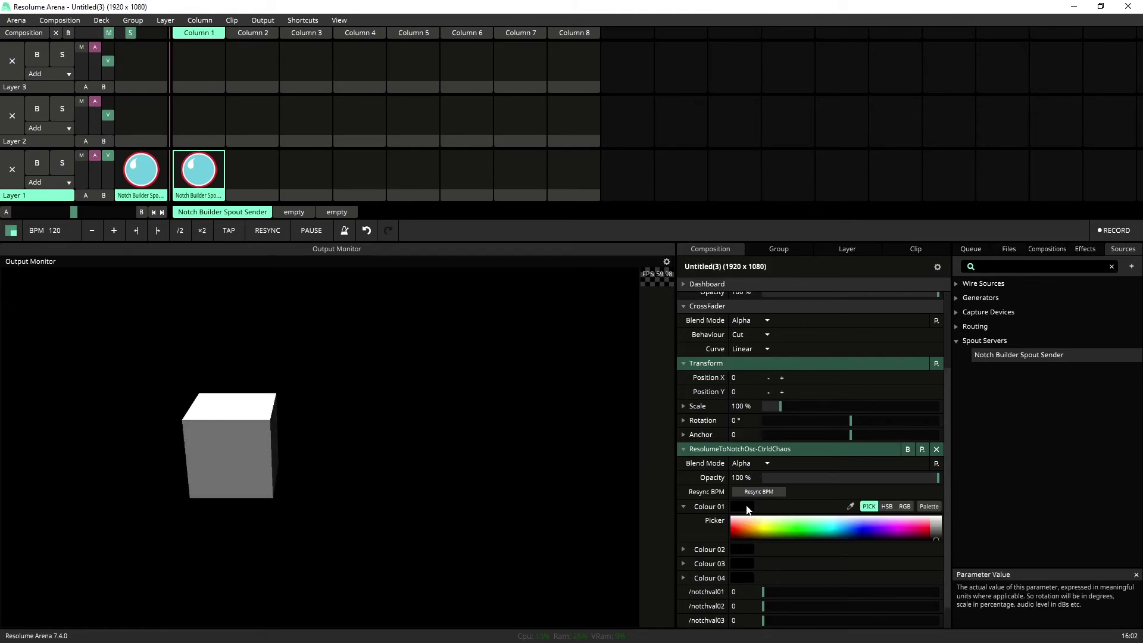
left_click(763, 526)
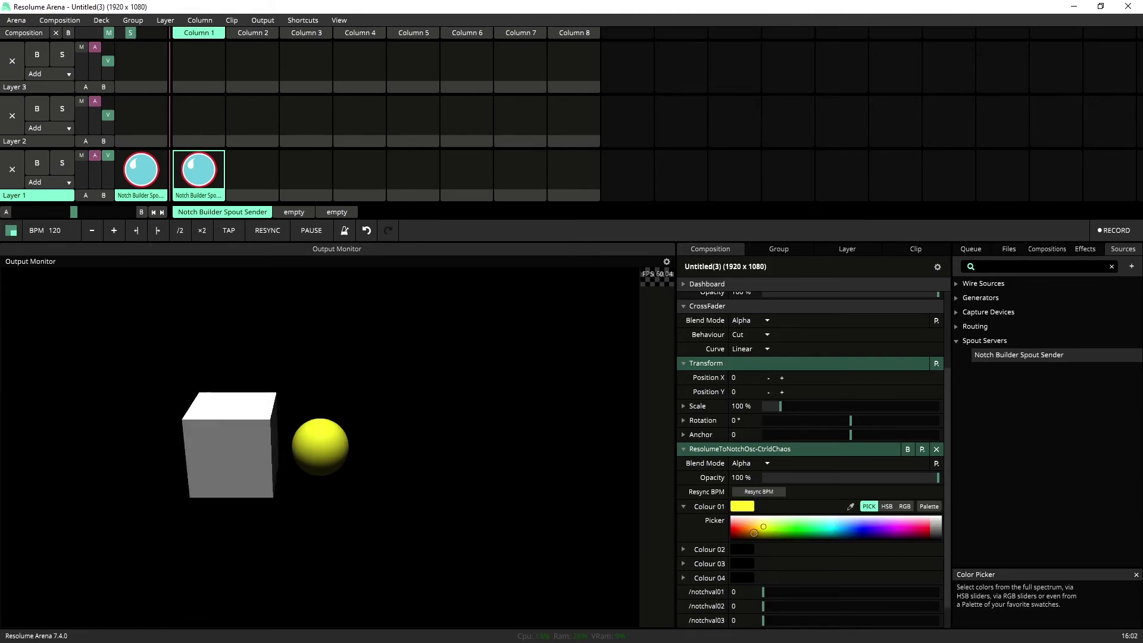
left_click(734, 551)
left_click(793, 573)
Set Colour 03 to purple and Colour 04 to light blue, then change Colour 01 to pink.
scroll(774, 554, "down", 2)
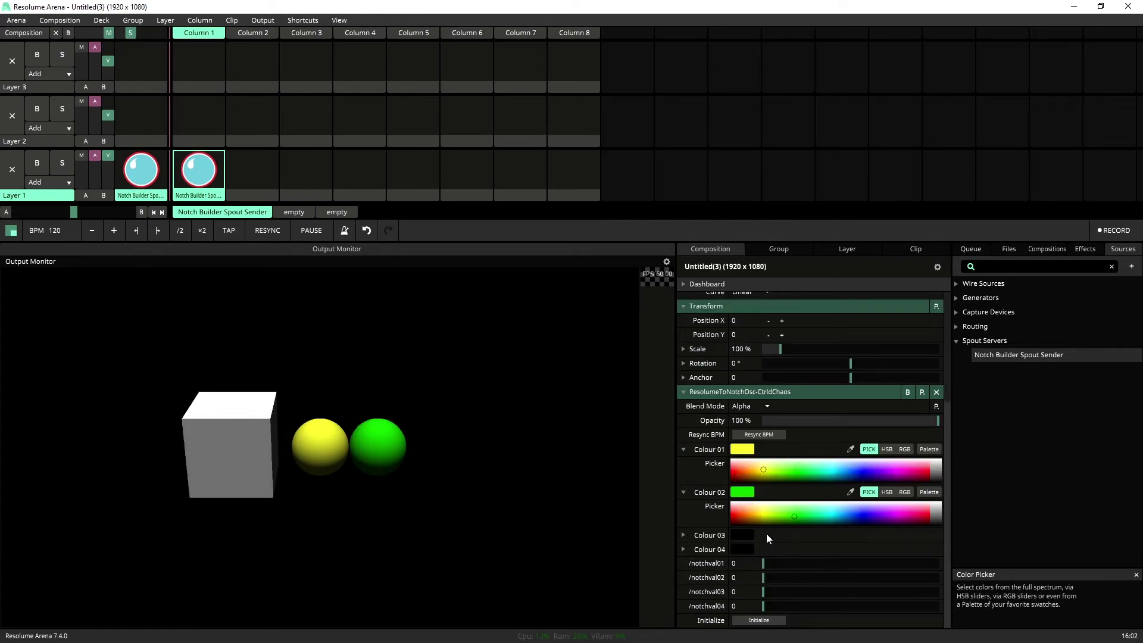
left_click(740, 535)
left_click(878, 558)
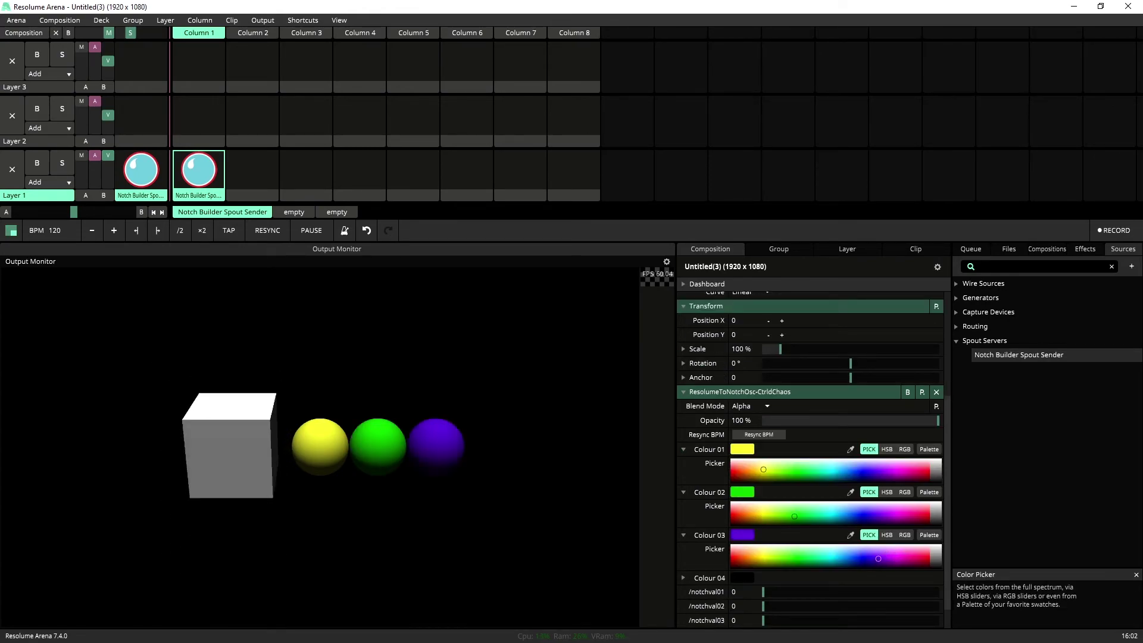
left_click(741, 577)
scroll(776, 576, "down", 2)
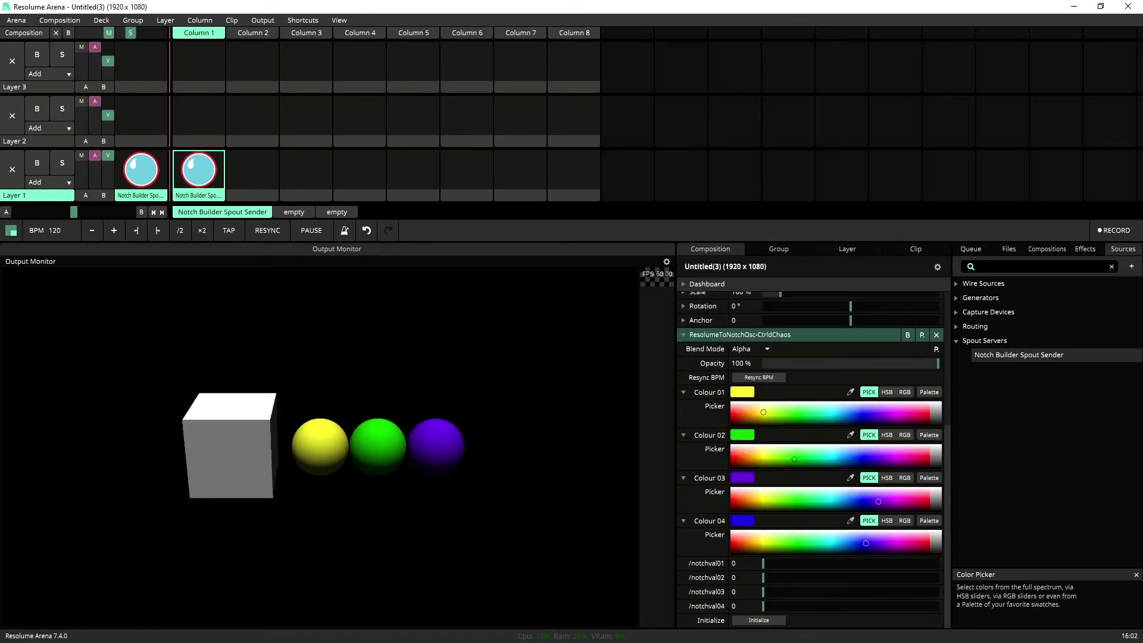
left_click(844, 535)
left_click(842, 544)
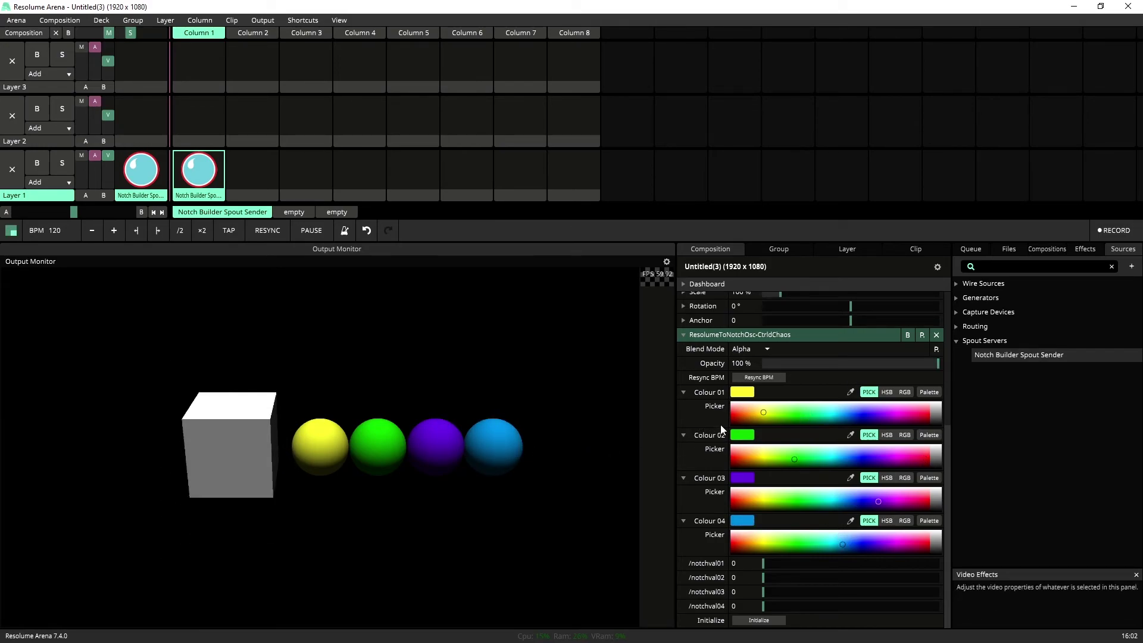
left_click(738, 439)
left_click(915, 442)
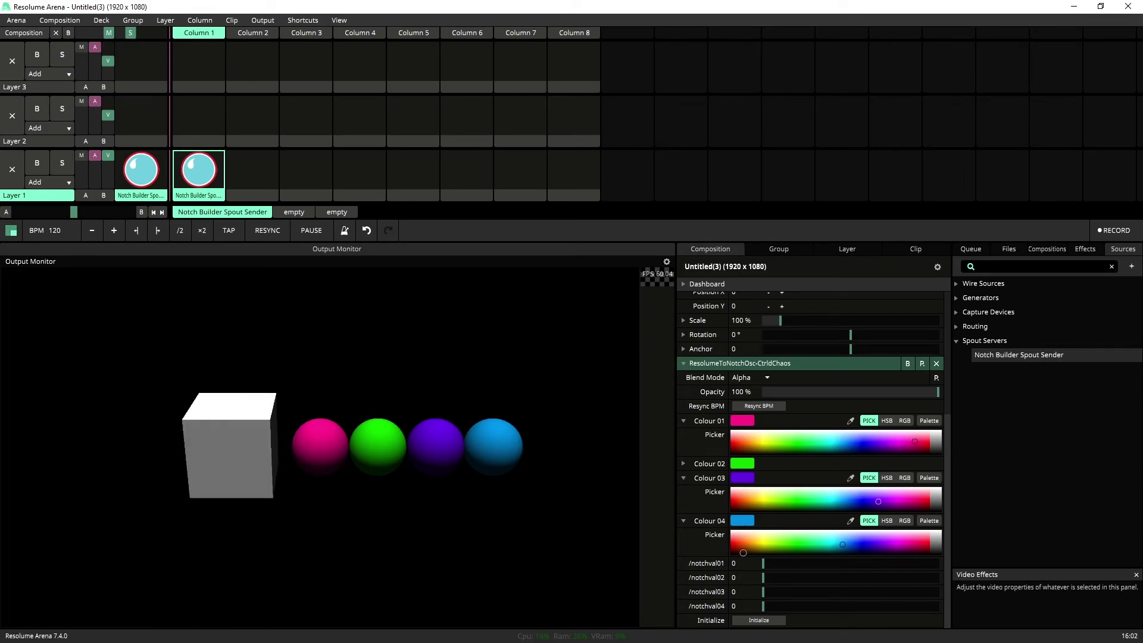
Set /notchval01–03 to 0.46, 0.79 and 0.3, then resync the effect's BPM.
left_click_drag(763, 563, 815, 593)
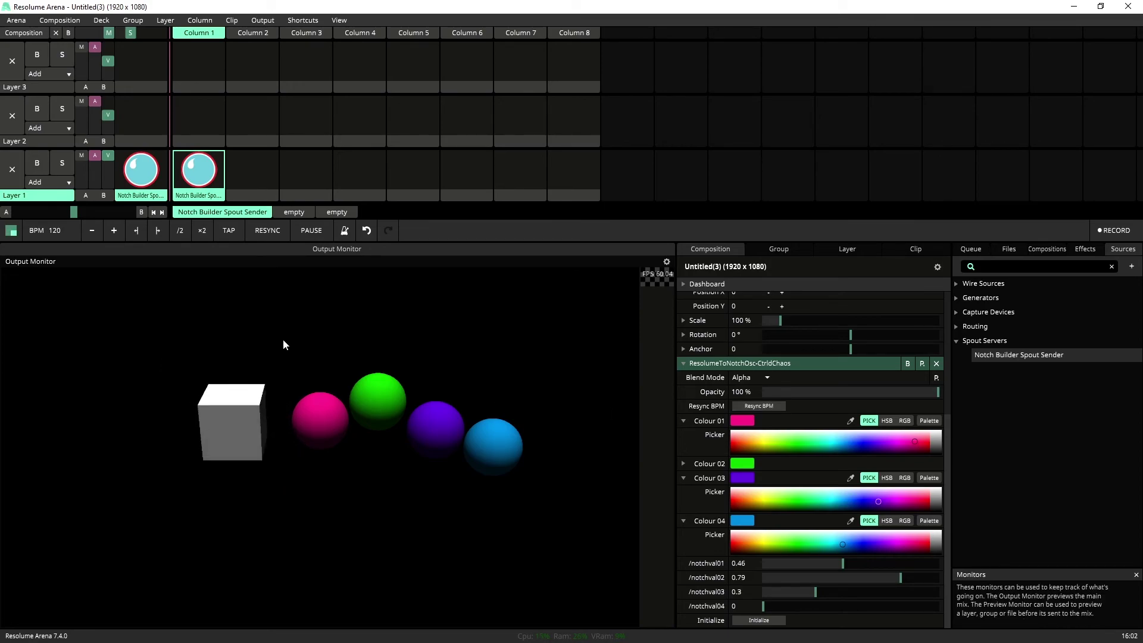
left_click(775, 405)
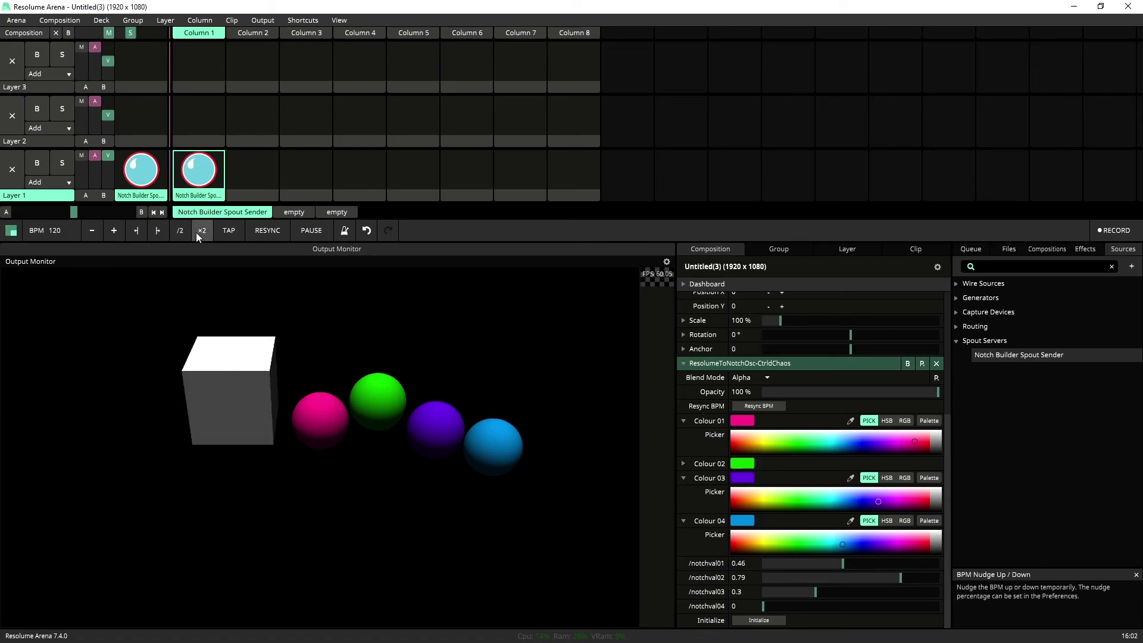
Tap the composition tempo to about 82.63 BPM and resync the beat clock.
left_click(229, 231)
left_click(229, 231)
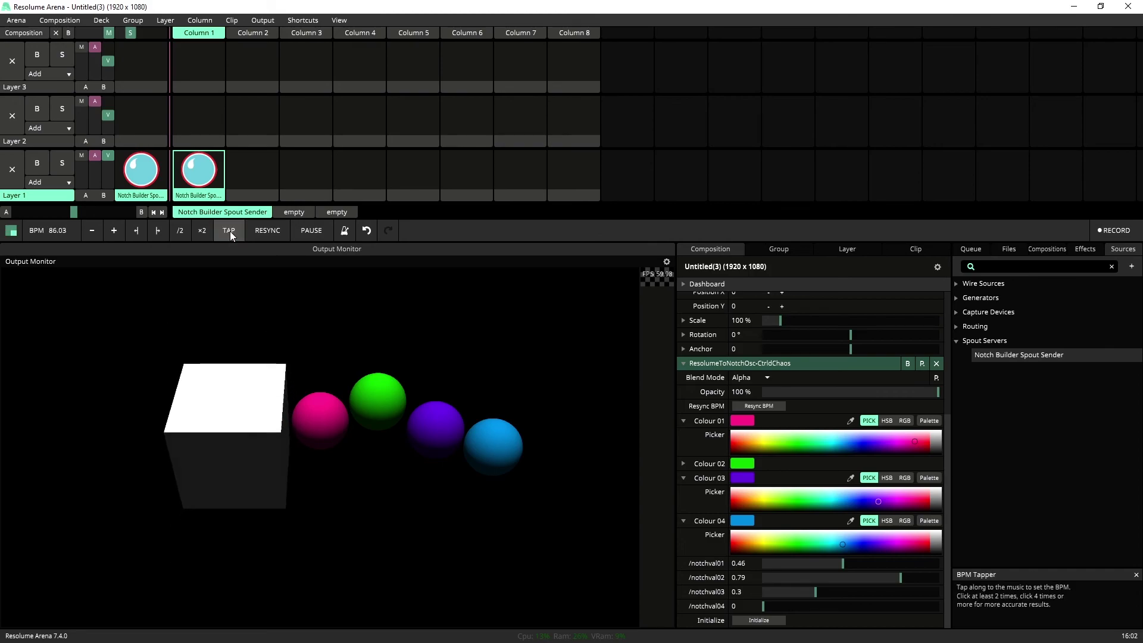
left_click(230, 231)
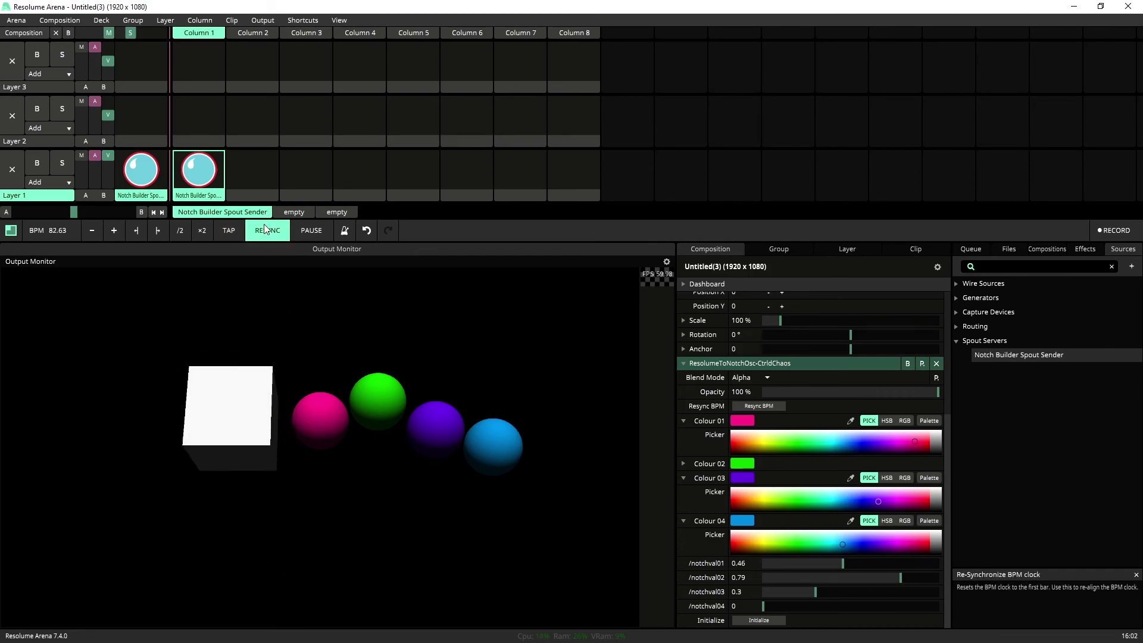